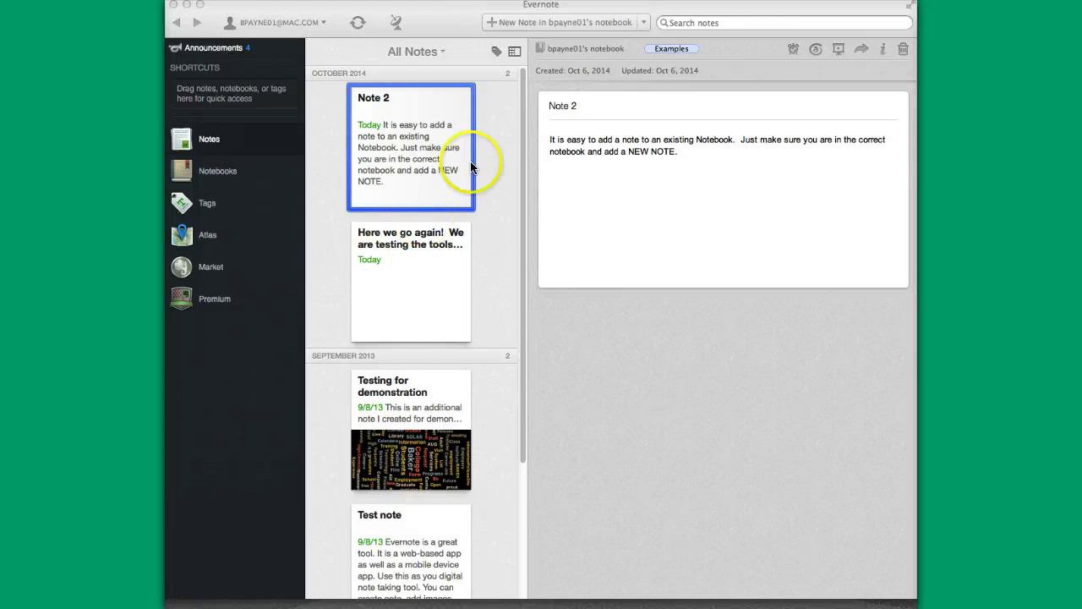
Preview the note list in Side List View and Top List View, and return it to Card View.
left_click(514, 53)
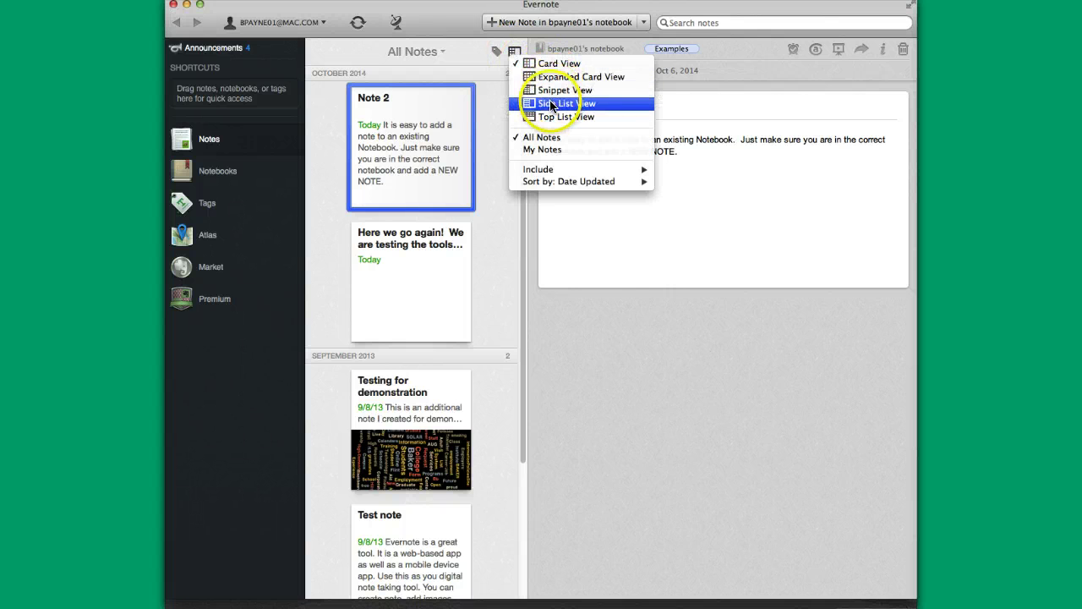
left_click(551, 104)
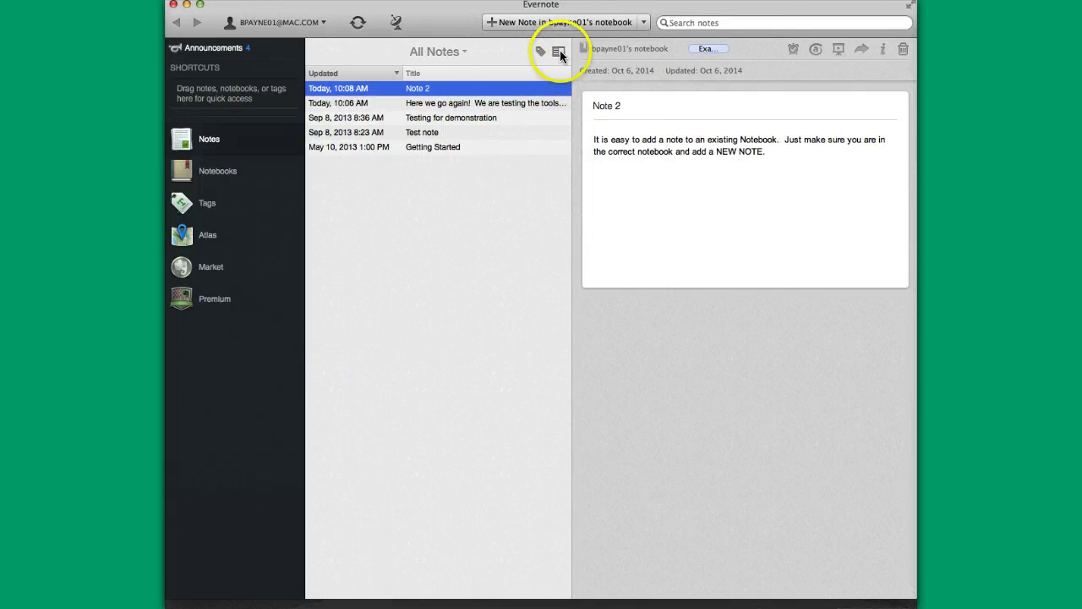
left_click(559, 53)
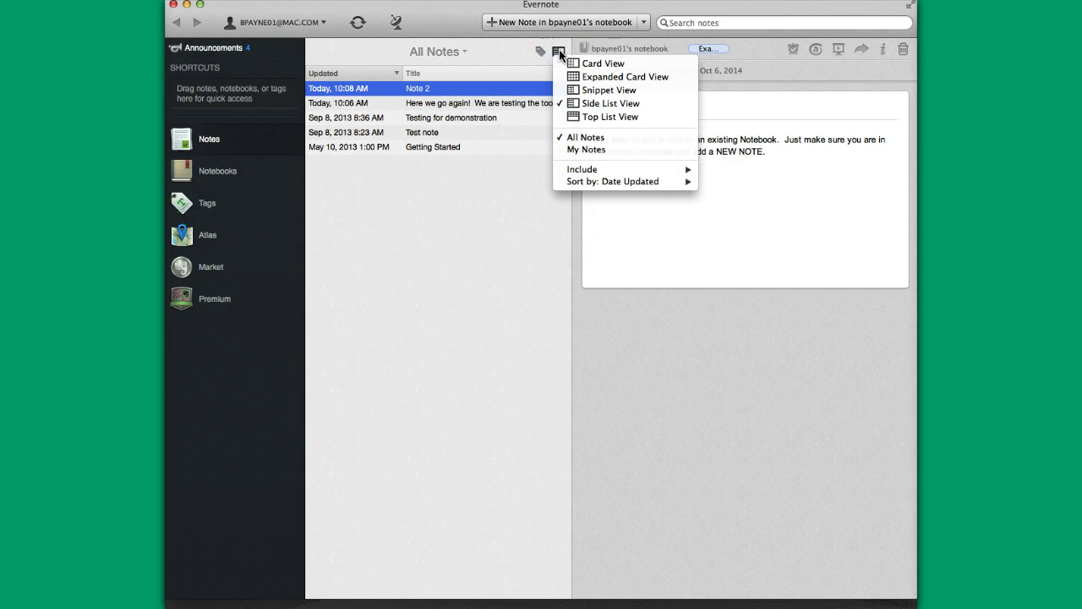
left_click(596, 116)
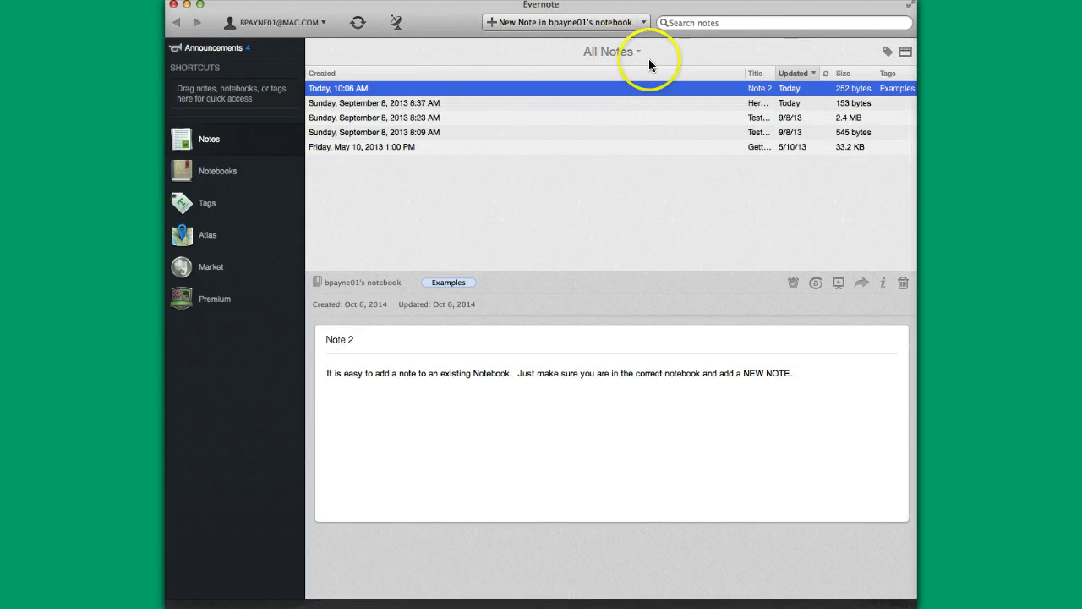
left_click(904, 53)
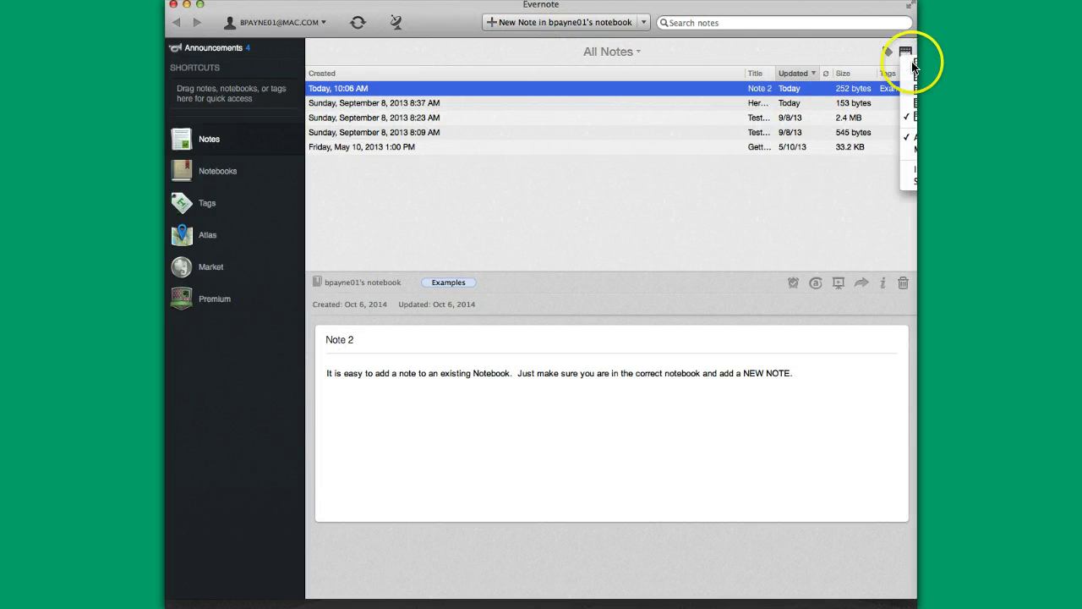
left_click(912, 63)
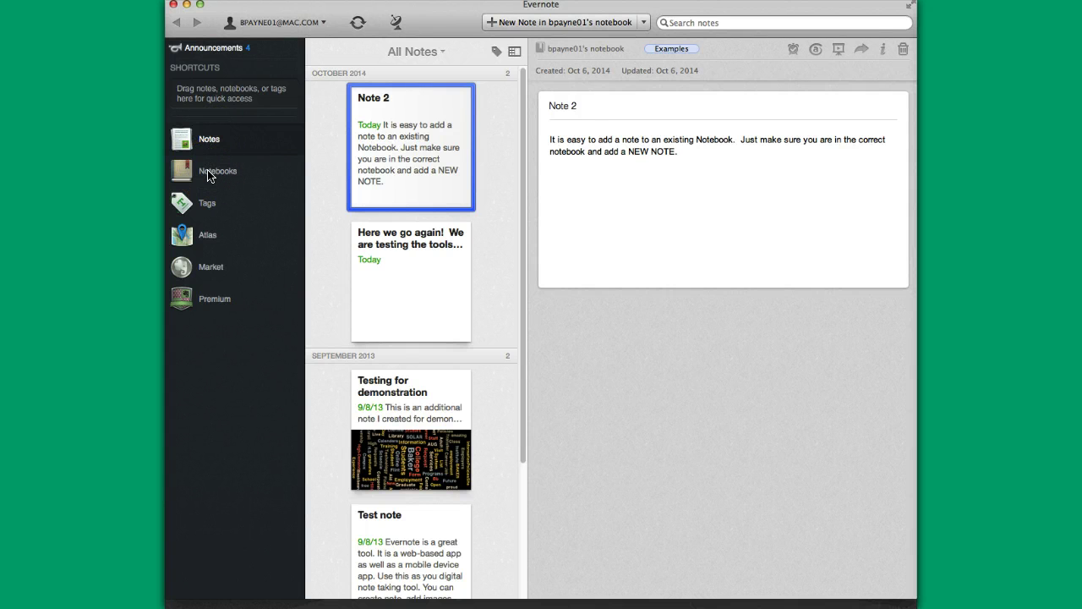
left_click(206, 175)
left_click(218, 176)
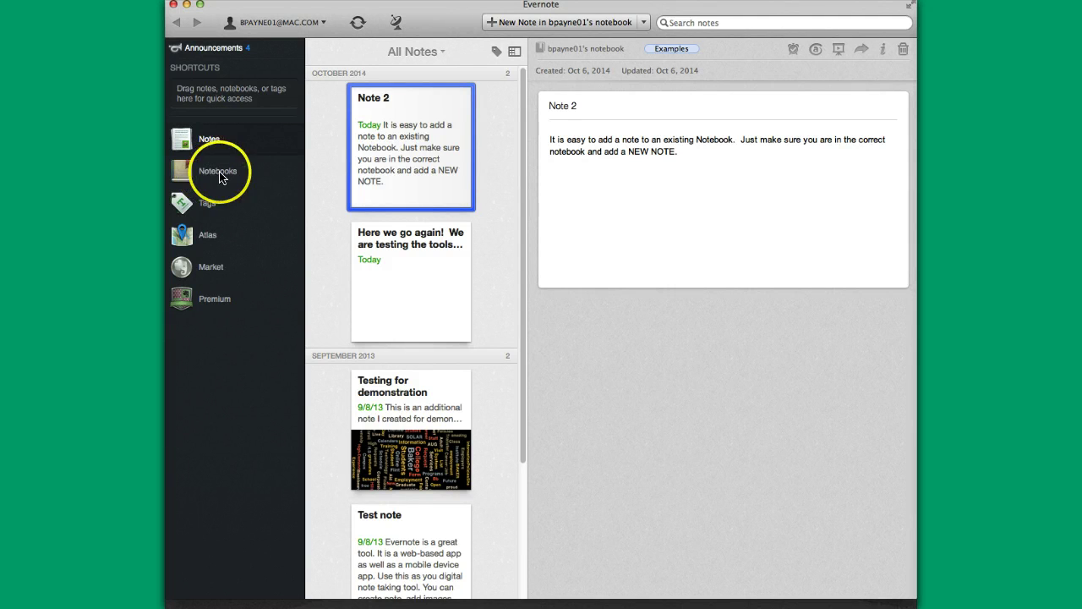
left_click(217, 177)
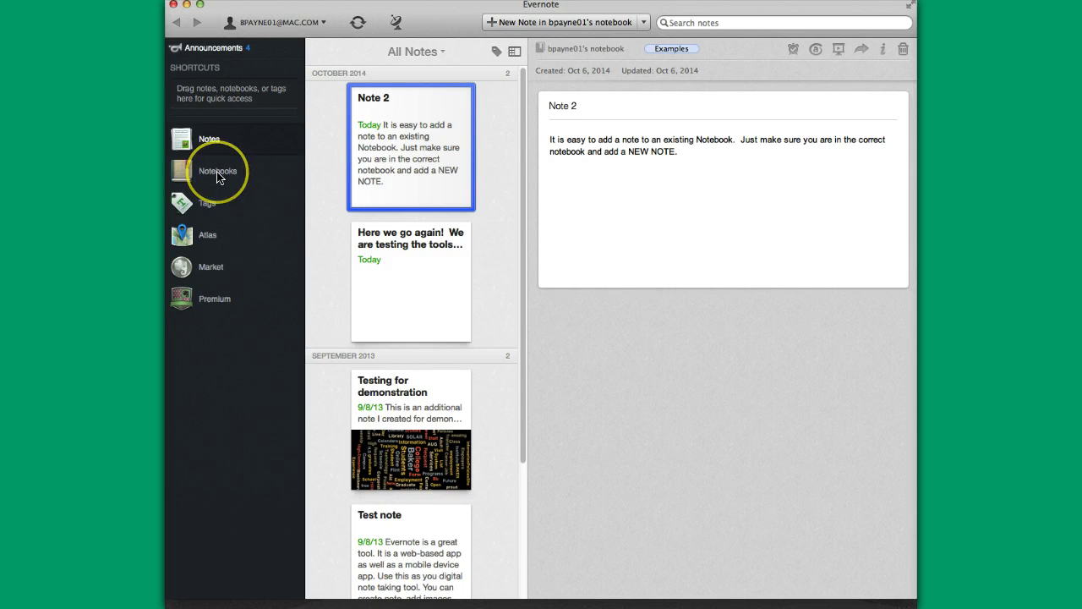
left_click(217, 176)
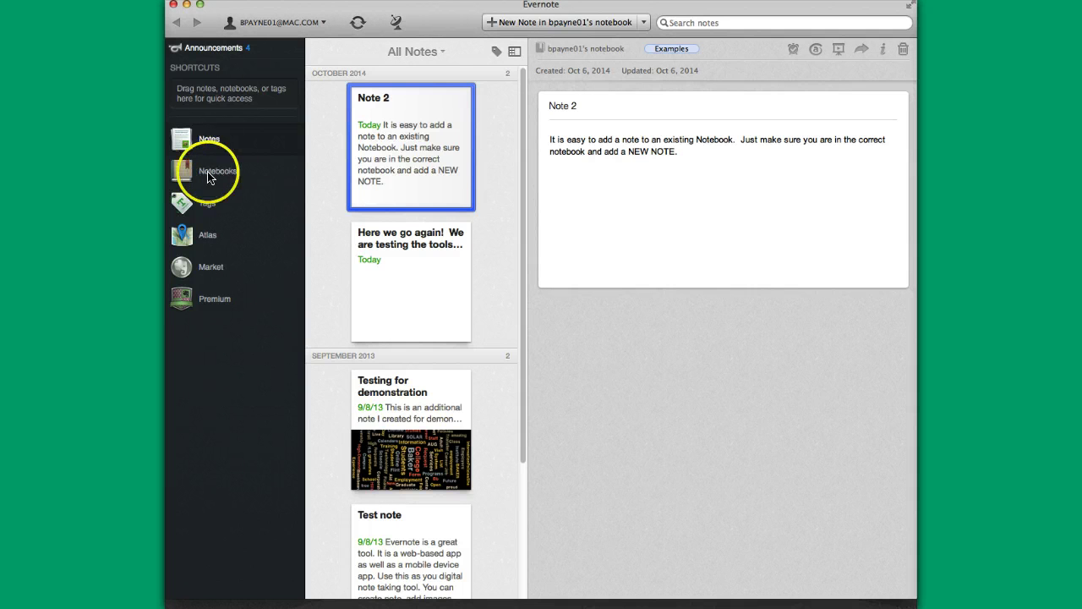
left_click(208, 208)
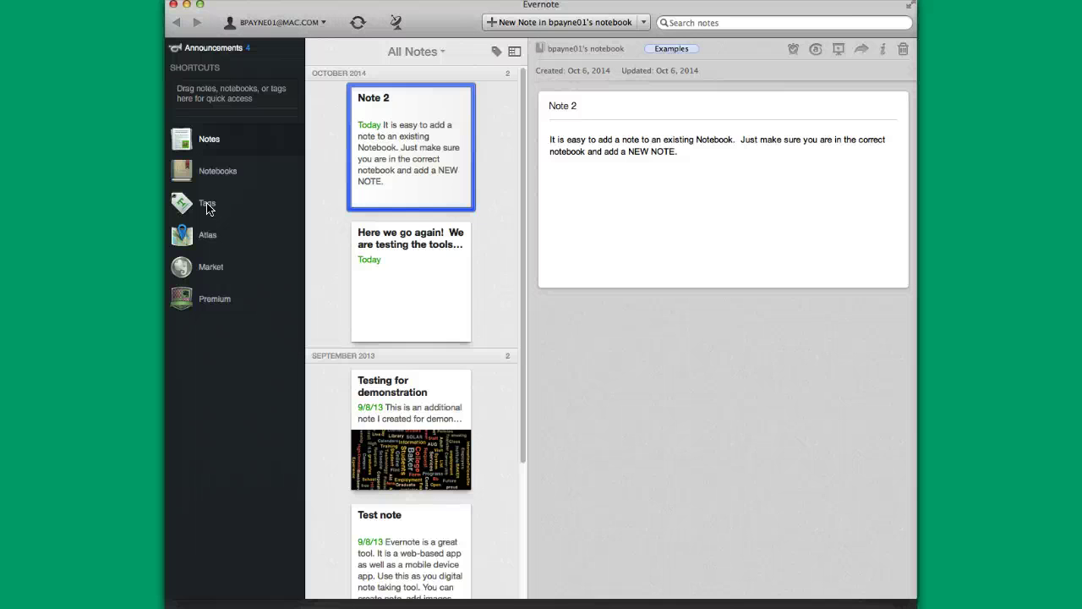
left_click(207, 235)
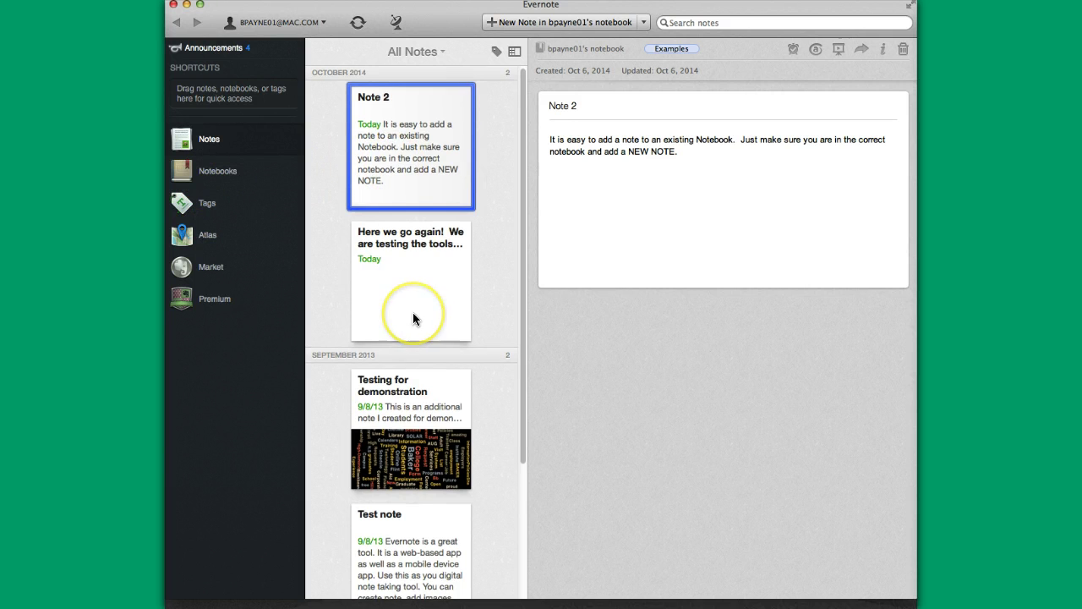
View the "Testing for demonstration" note and return to Note 2.
left_click(412, 200)
left_click(414, 248)
left_click(413, 437)
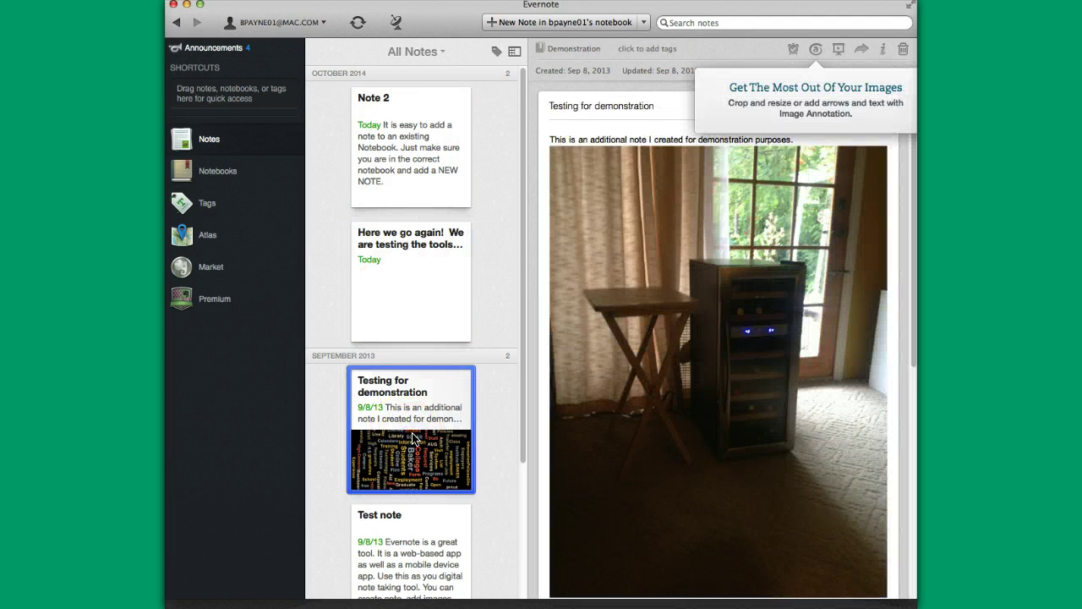
left_click(399, 186)
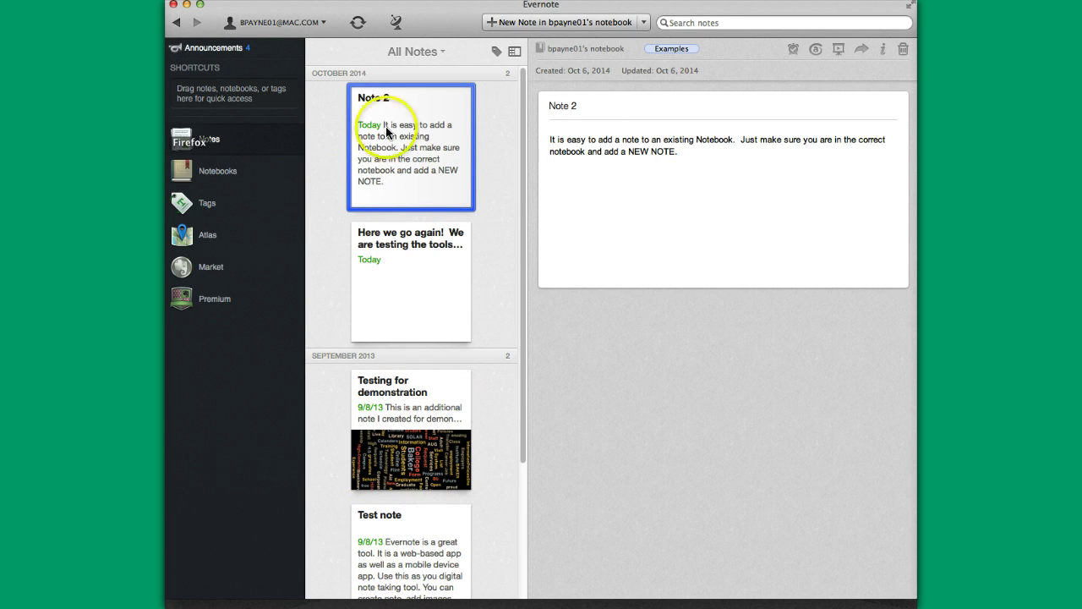
Create a new note in the account's default notebook and title it "Notes from October 6 lecture".
left_click(643, 22)
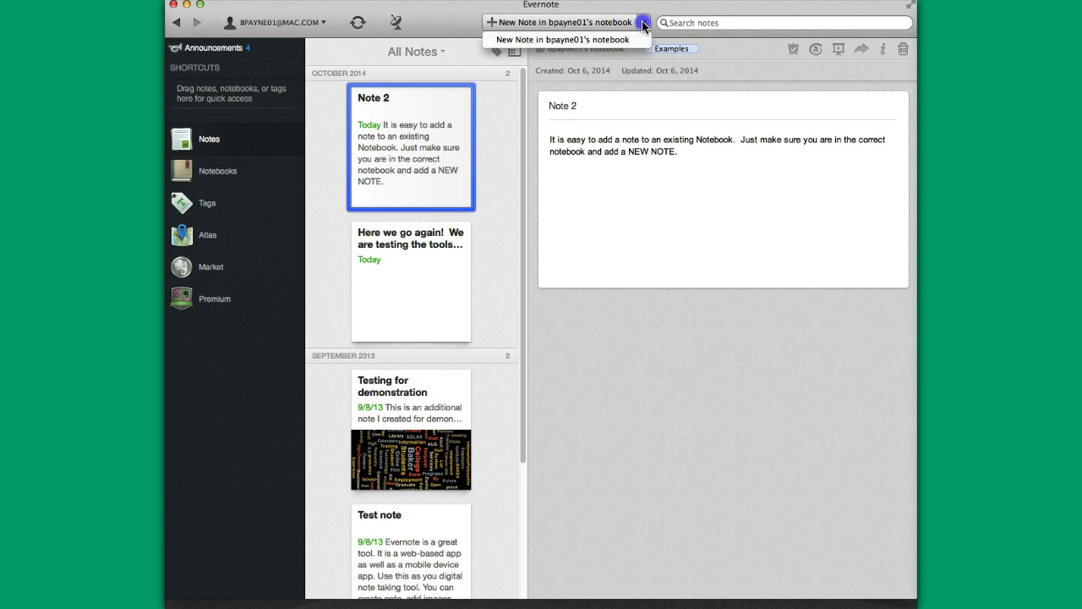
left_click(605, 40)
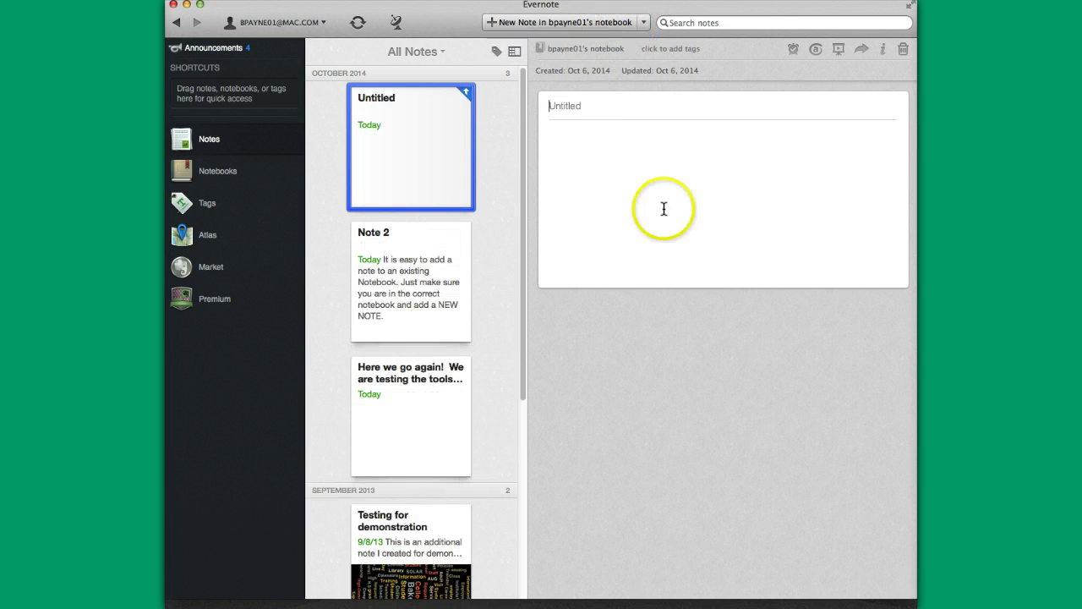
left_click(562, 109)
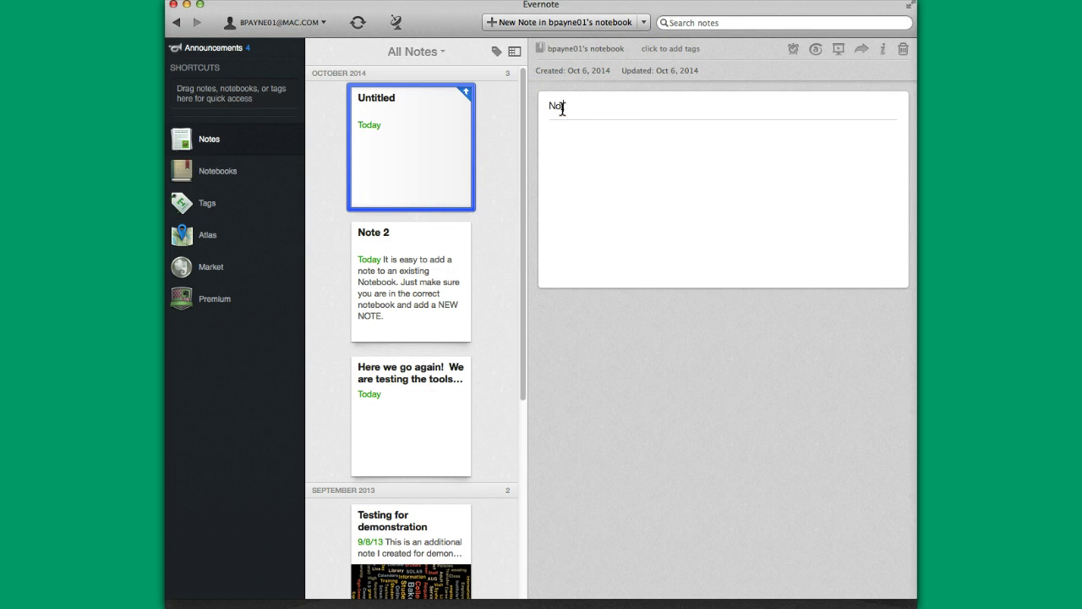
type("from October 6 ")
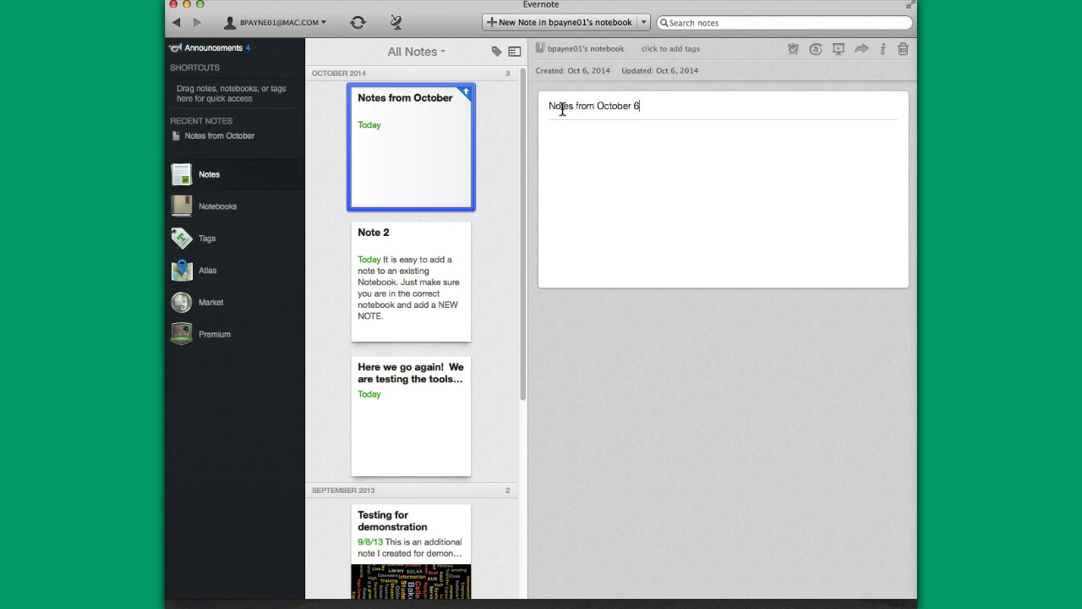
type("lecture")
left_click(554, 137)
type("jkjkfasjfjaskf;akjsfklasjfsl  ")
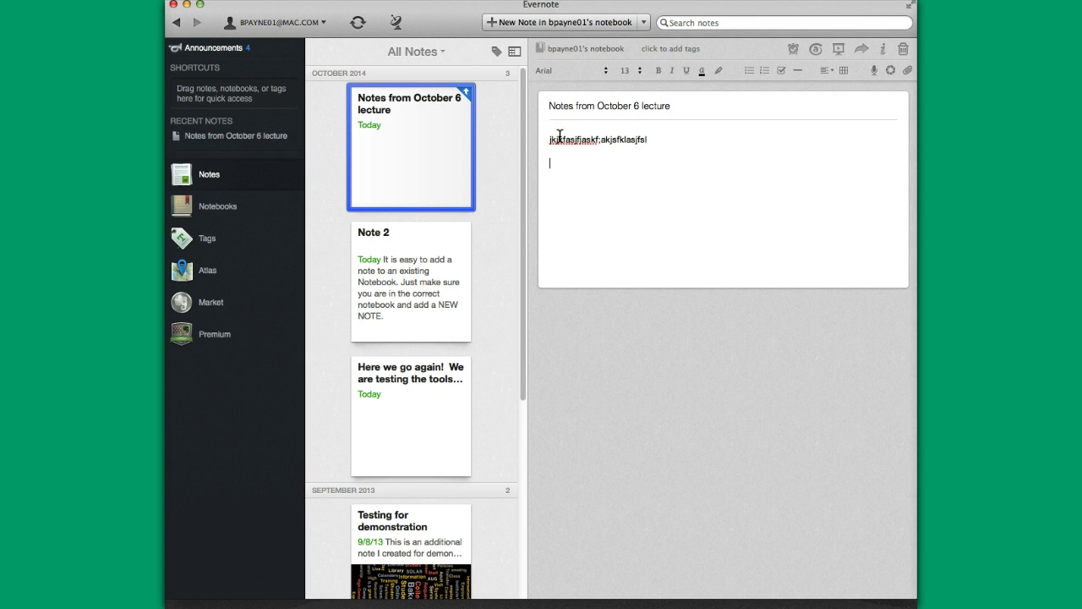
type("www.cnn.com/test")
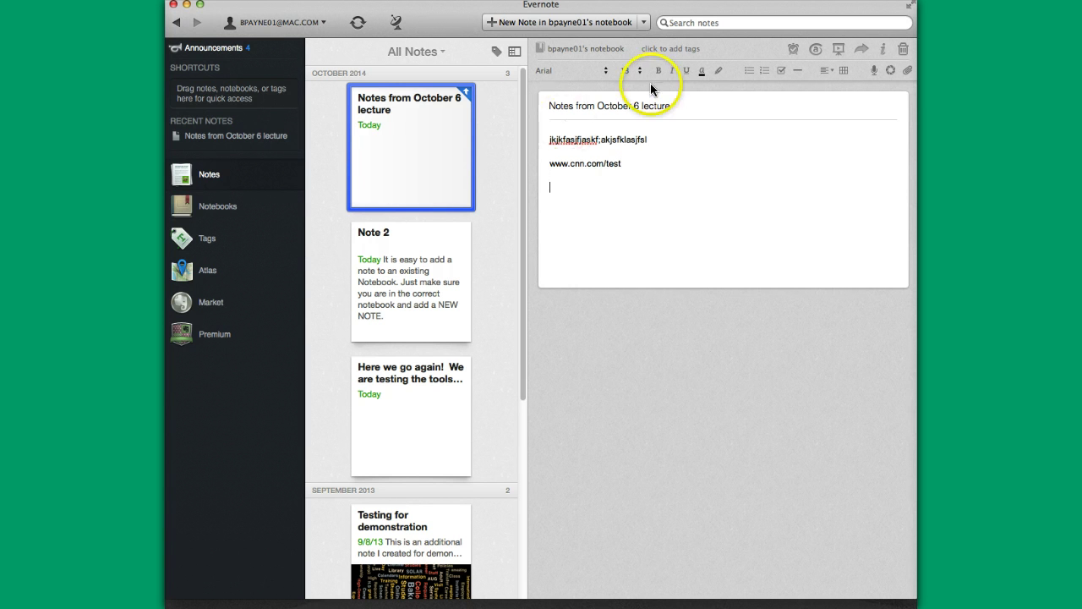
key("Return")
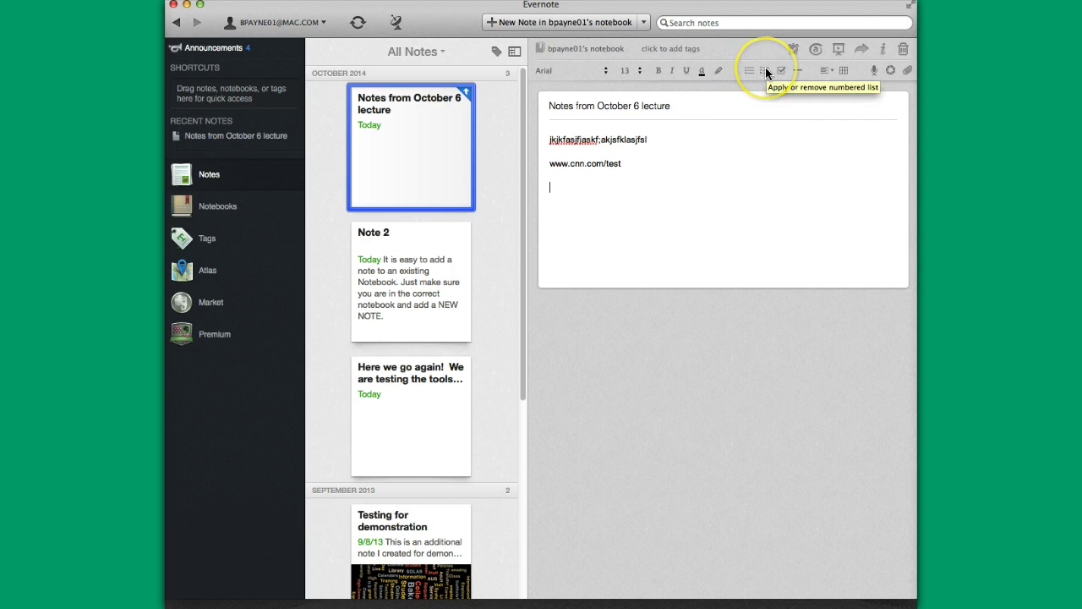
left_click(719, 74)
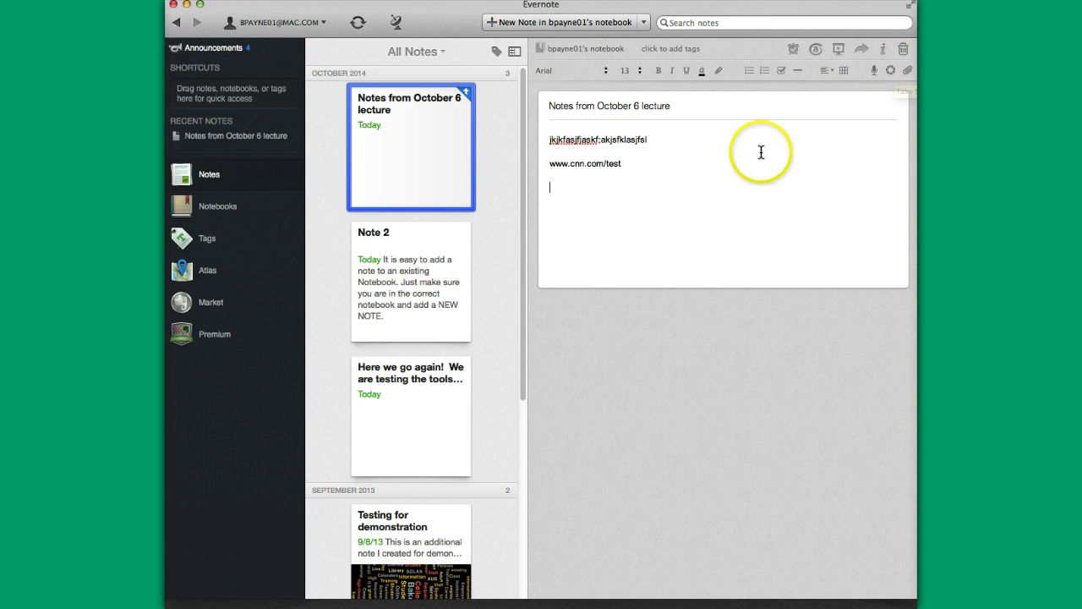
left_click(329, 226)
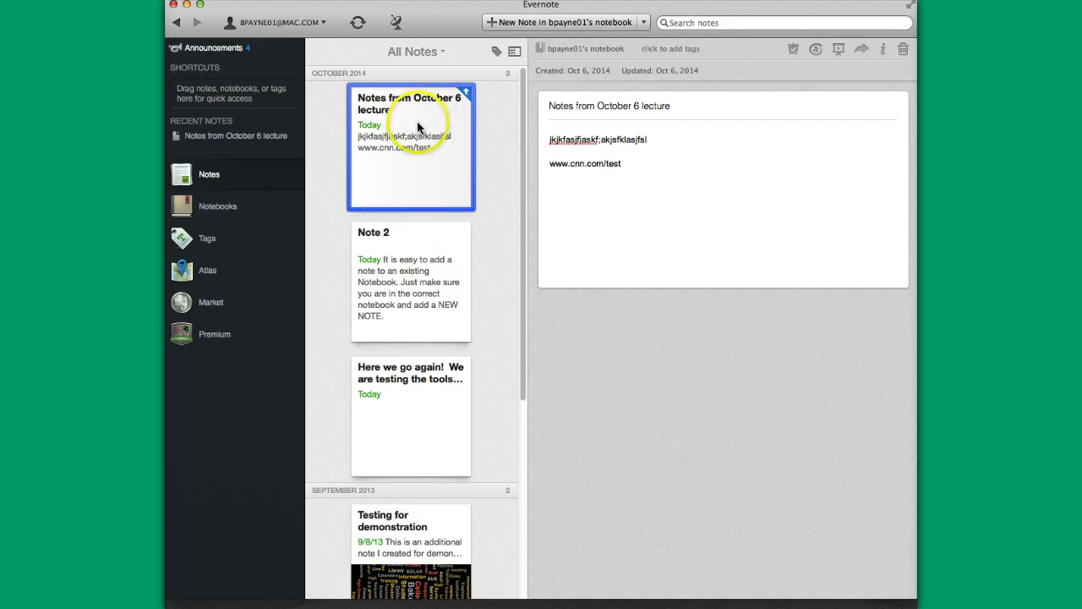
Look over the notebooks overview, return to the list of all notes and look through it.
left_click(234, 173)
mouse_move(404, 149)
left_mouse_down()
mouse_move(285, 229)
mouse_move(225, 231)
mouse_move(200, 213)
mouse_move(396, 144)
left_mouse_up()
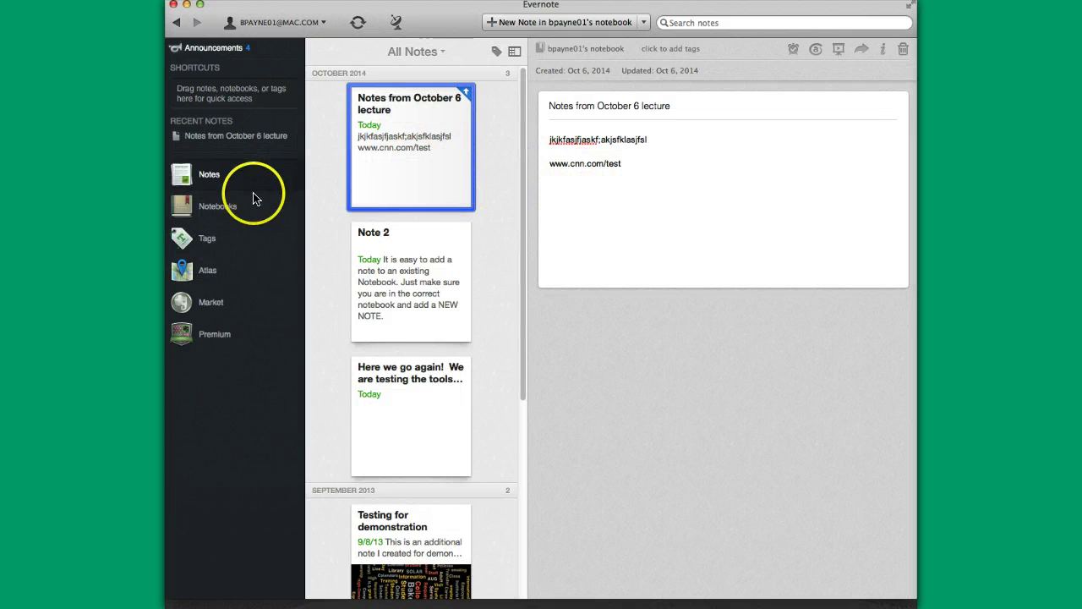
left_click(225, 210)
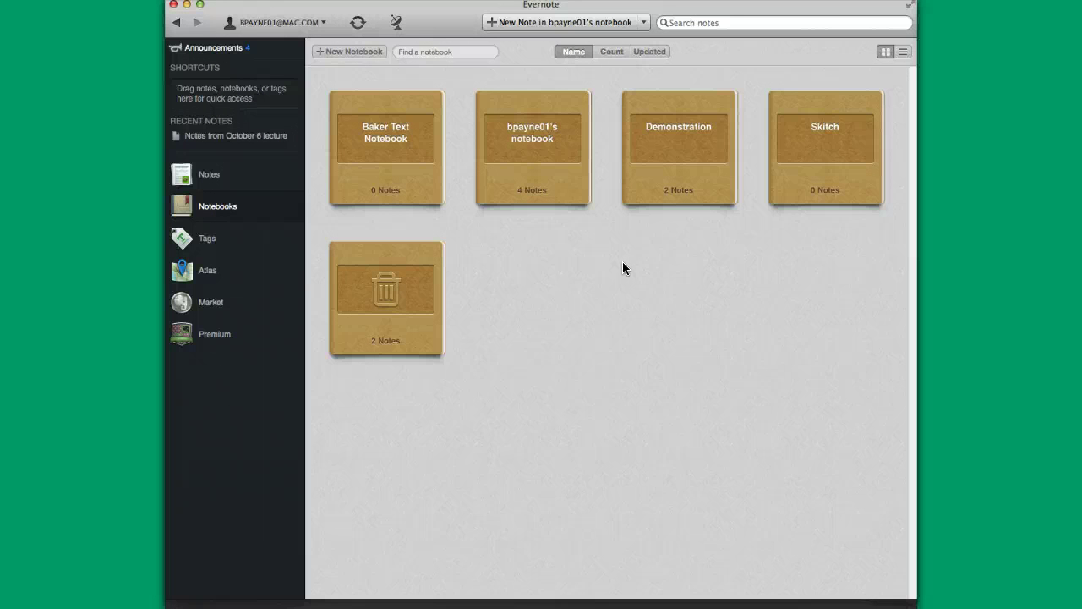
left_click(209, 175)
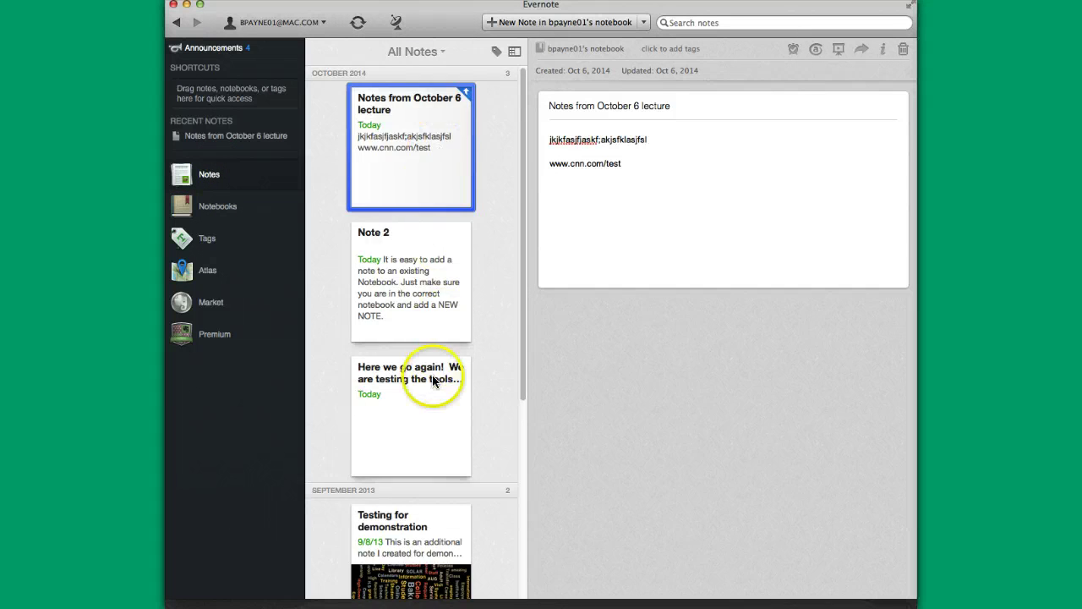
scroll(431, 379, "down", 5)
scroll(433, 382, "up", 5)
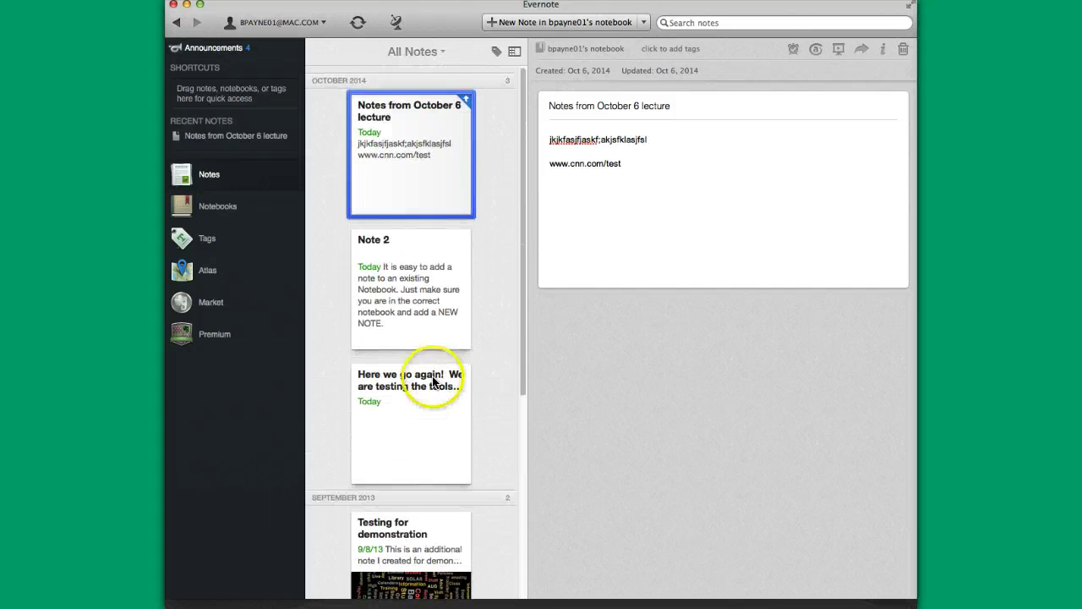
Create a new notebook named "Test Notebook for Training".
left_click(217, 210)
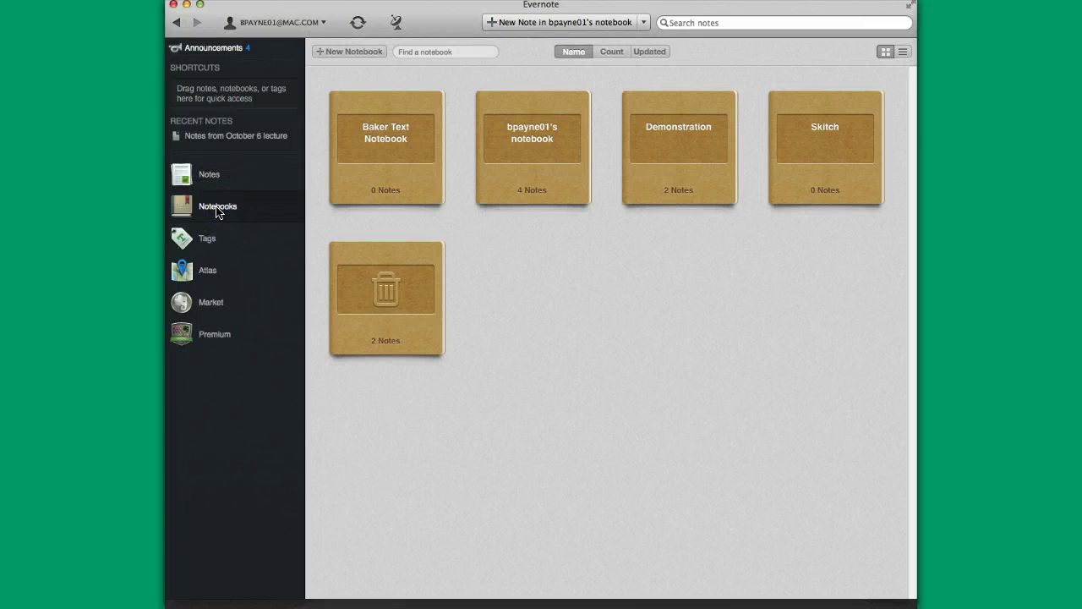
left_click(351, 50)
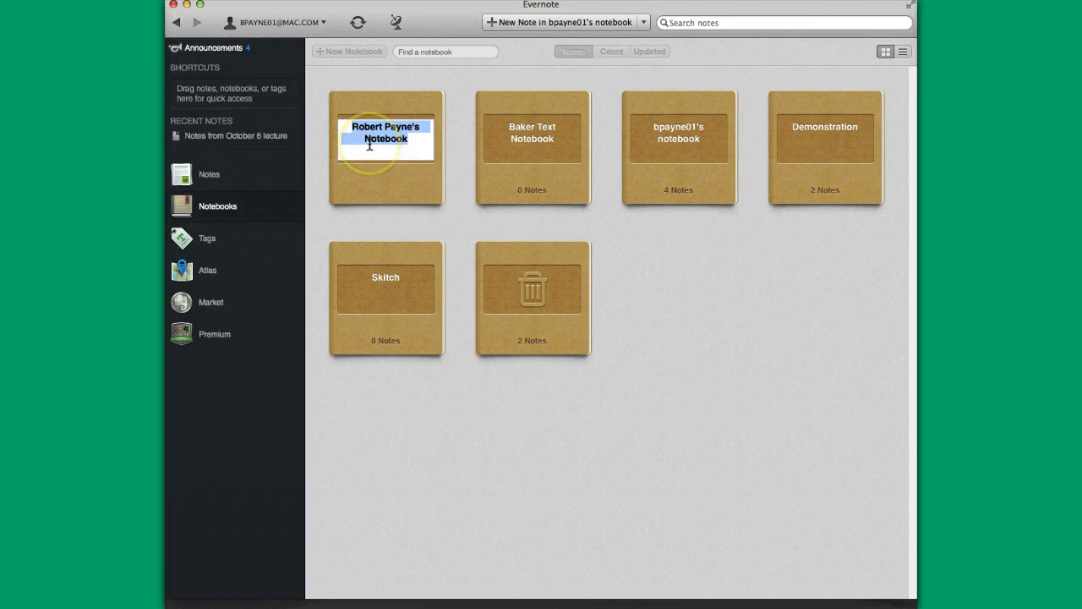
type("Test Not")
type("book for")
key("BackSpace")
key("BackSpace")
key("BackSpace")
key("BackSpace")
key("BackSpace")
key("BackSpace")
key("BackSpace")
key("BackSpace")
type("ebook for Training")
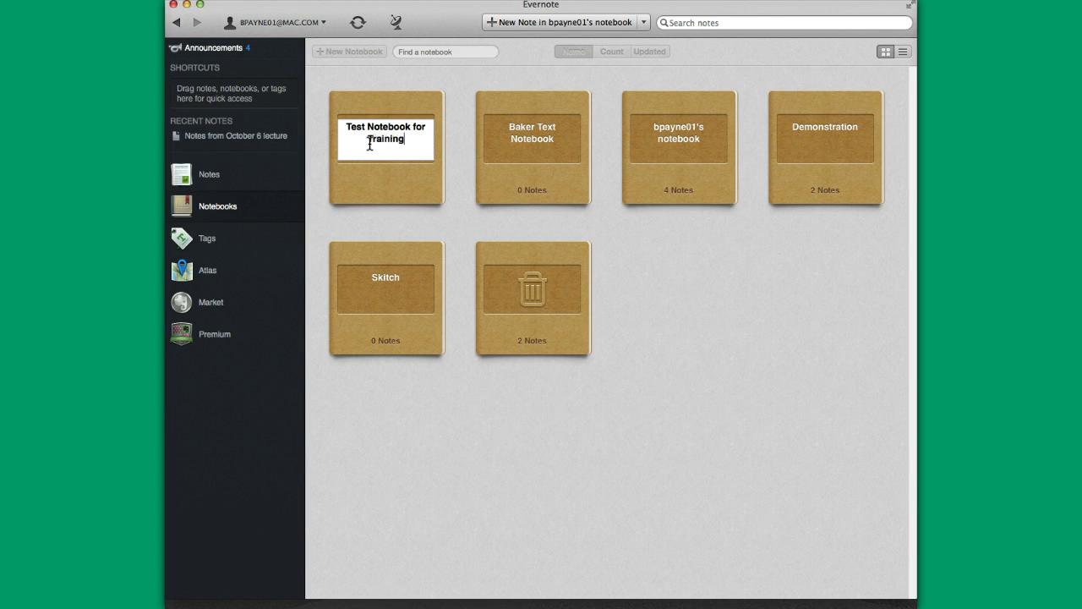
key("Return")
Create a new note in Test Notebook for Training and title it "dasjklaLDJKLjdkldas".
left_click(686, 207)
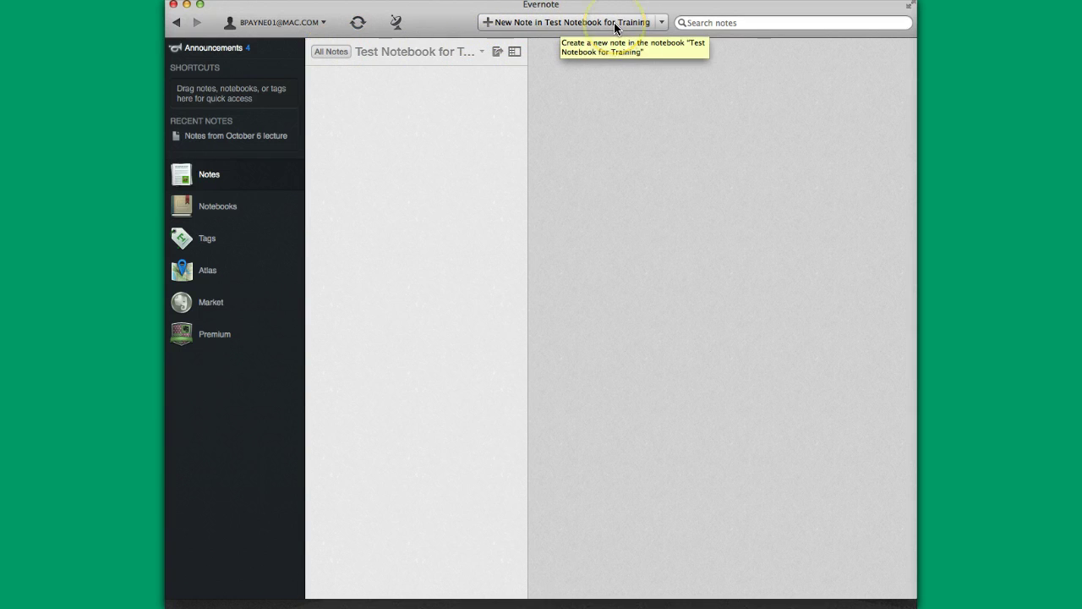
left_click(662, 24)
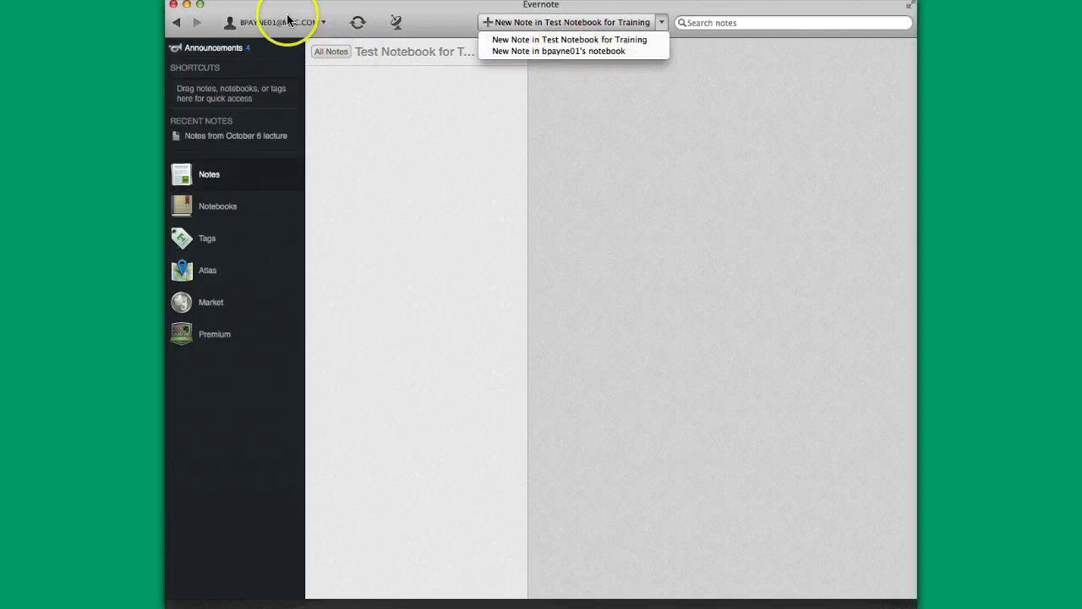
left_click(577, 42)
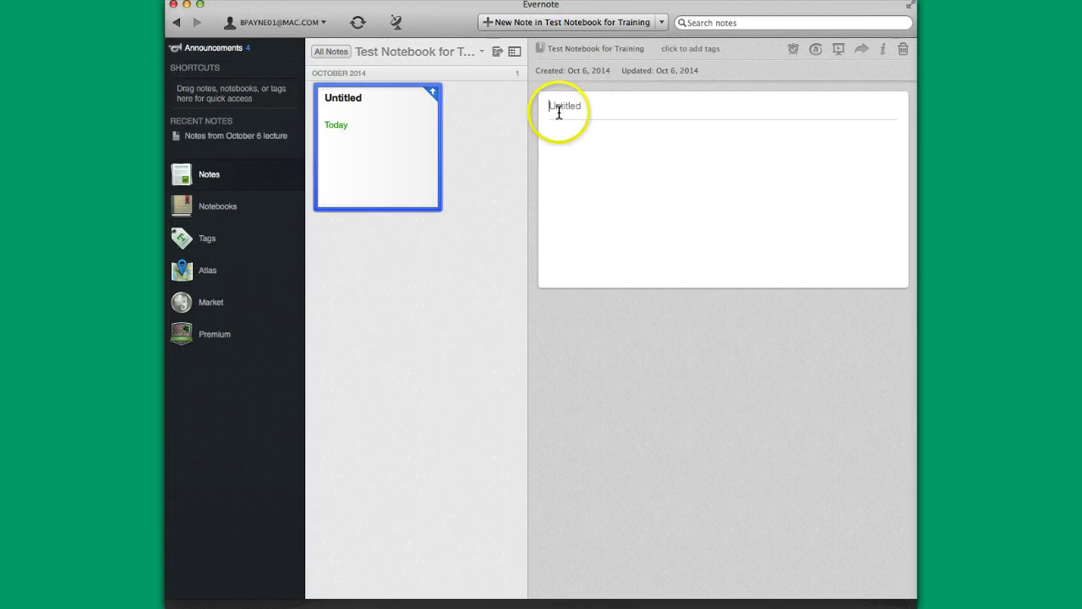
type("dasjklaLDJKLjdkldas")
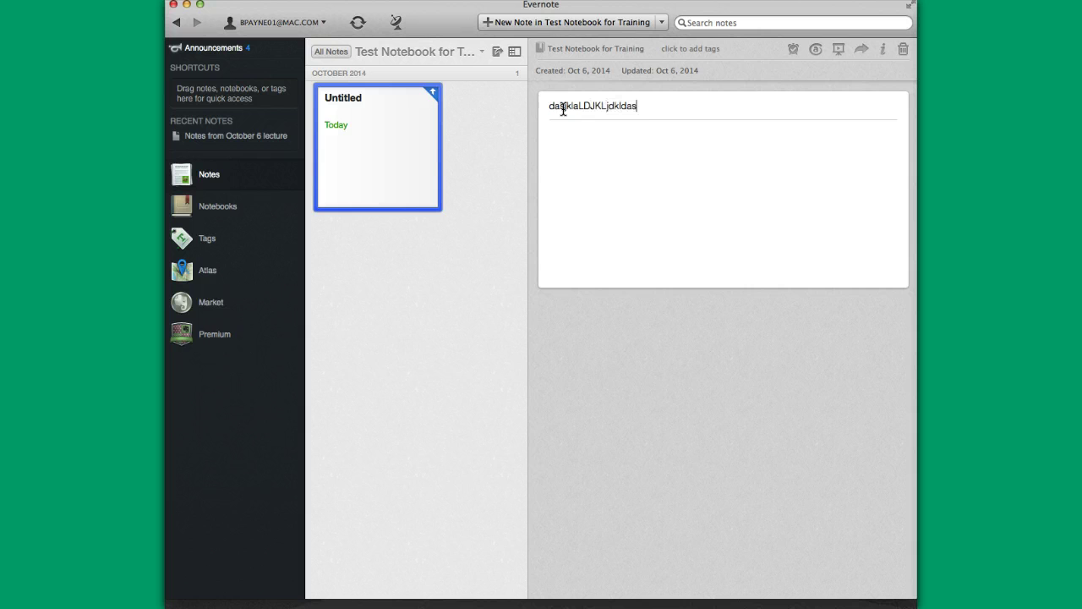
Fill the new note's body with the placeholder text "adsfHJEKHEJHREKLJJHTLHWHKJEKHJLEKJHLKHJALJA;HJAFSKJHLhlkjhkljasdhkjfhkjsd".
left_click(560, 127)
left_click(563, 138)
type("adsfHJEKHEJHREKLJJHTLHWHKJE")
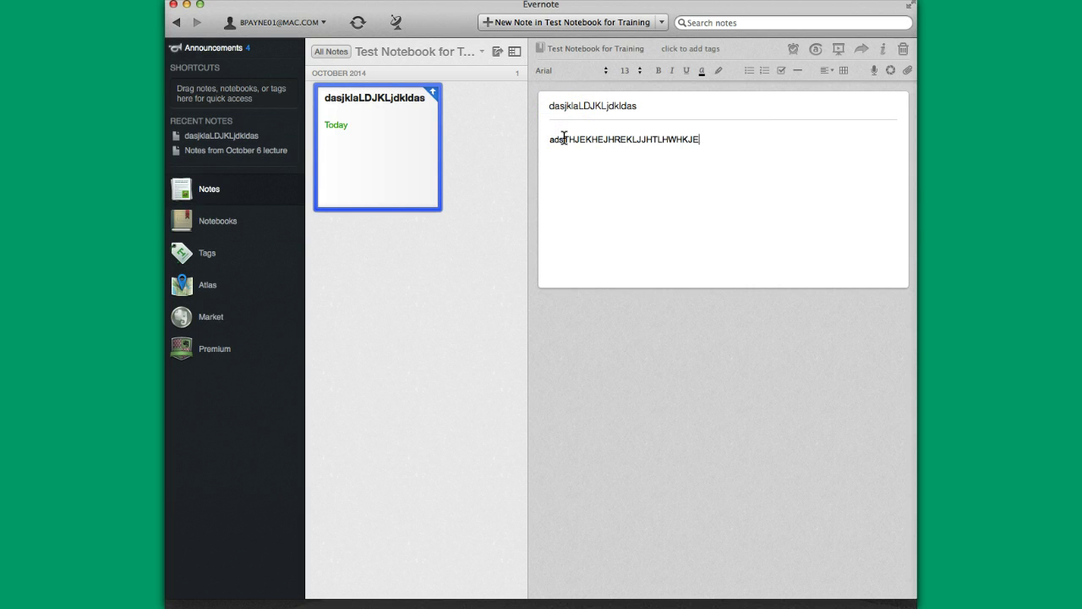
type("KHJLEKJHLKHJALJA;HJAFSKJHLhlkjhkljasdhkjfhkjsd  ")
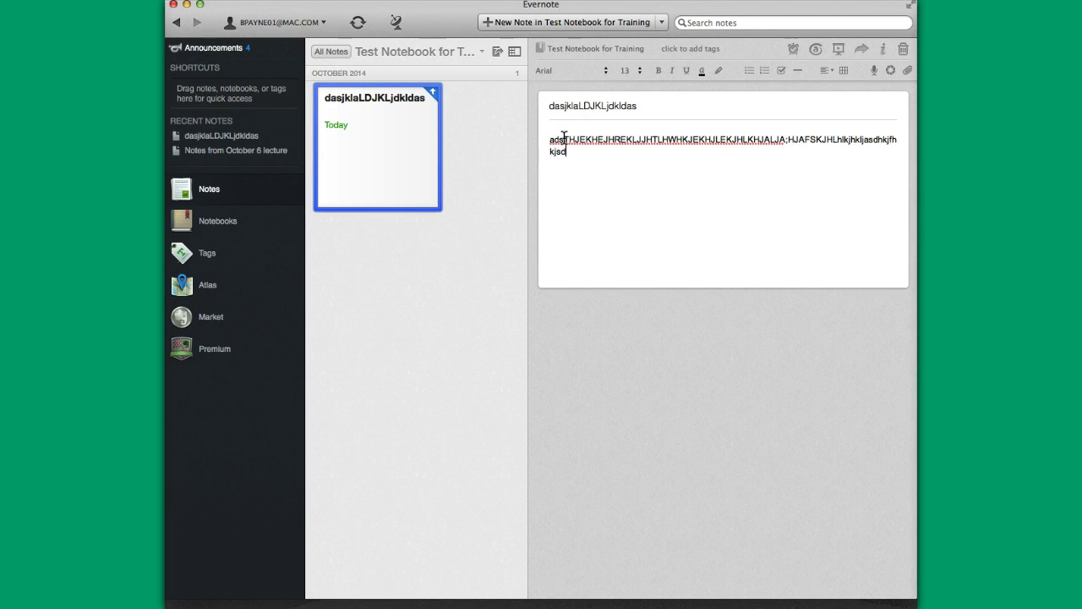
Add two more placeholder paragraphs to the note's body: "jhksdfjkahflksahjfdjkhajfhksfhkjls" and "fsdahsakjfhaslkjfhjfkjhdskjhfls".
type("jhksdfjkahflksahjfdjkhajfhksfhkjls")
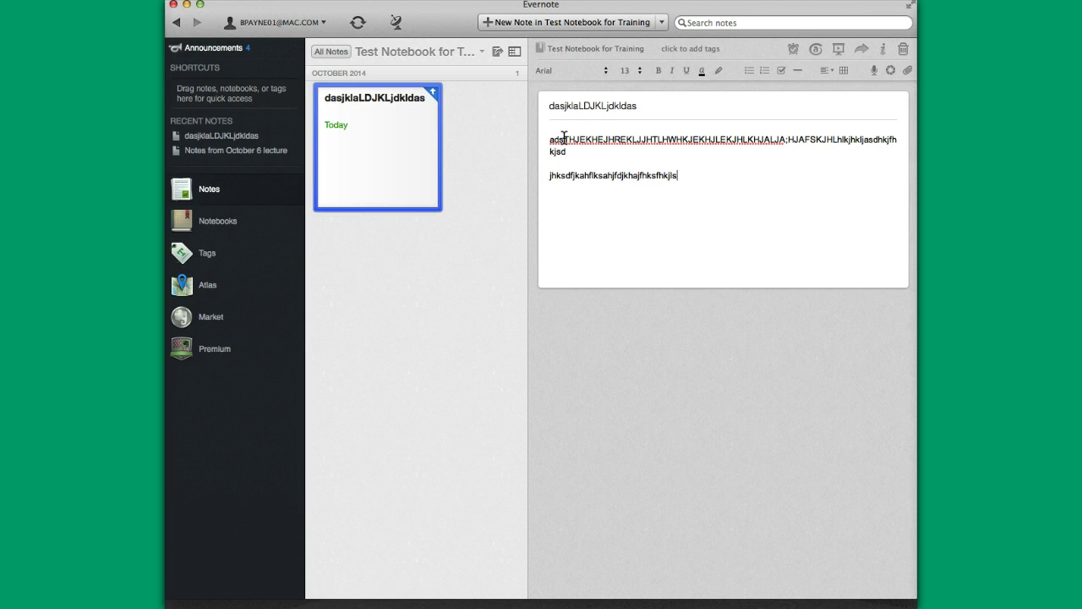
key("Return")
key("Return")
type("fsdahsakjfhaslkjfhjfkjhdskjhfls")
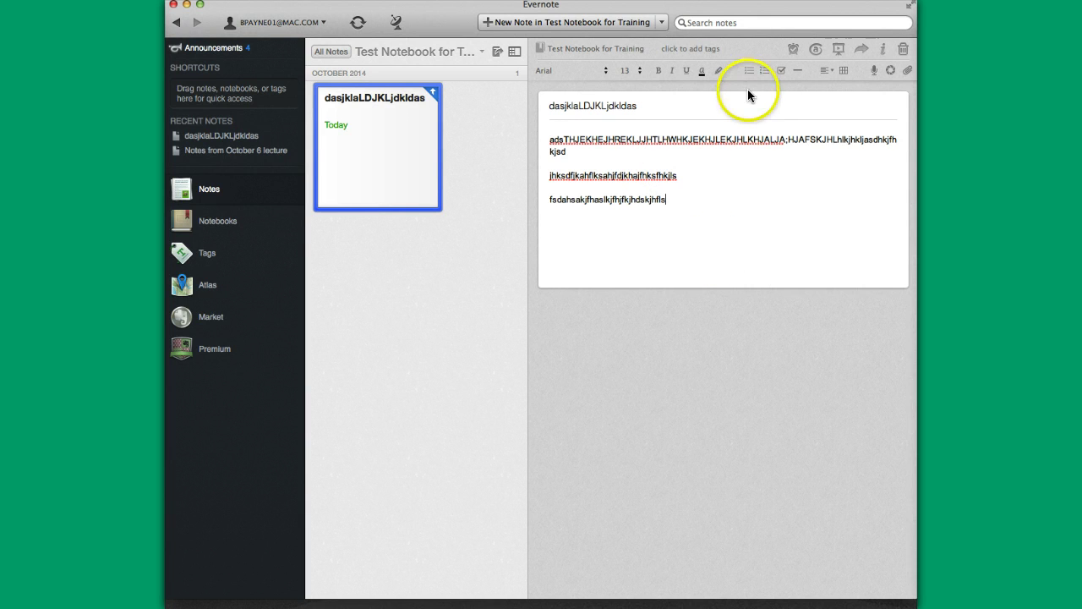
Look at the note's tag entry field and the notebook's sharing window, and dismiss the window without sharing.
left_click(680, 49)
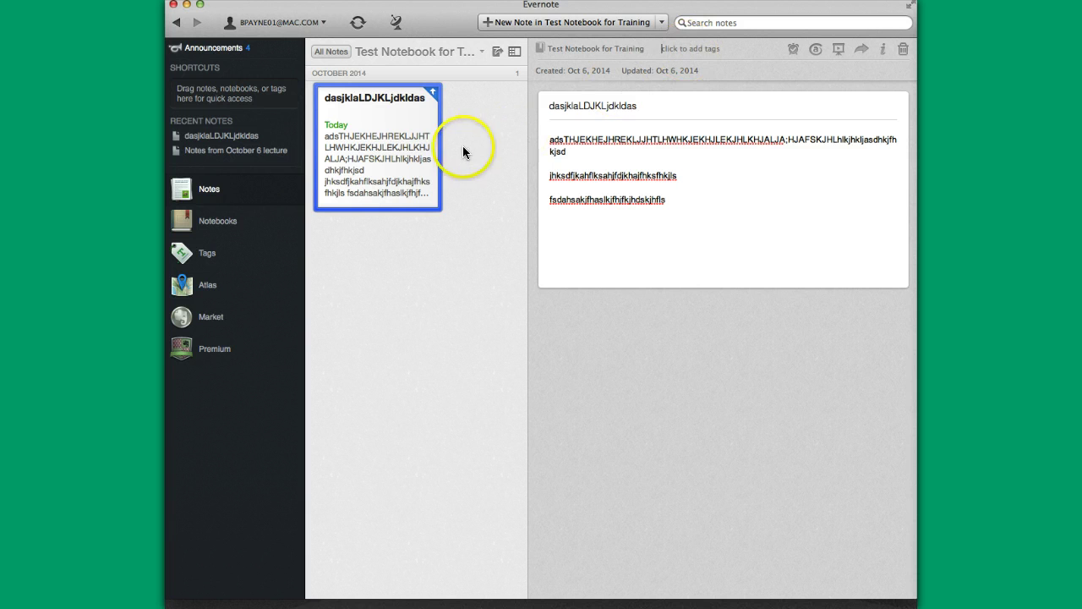
left_click(497, 54)
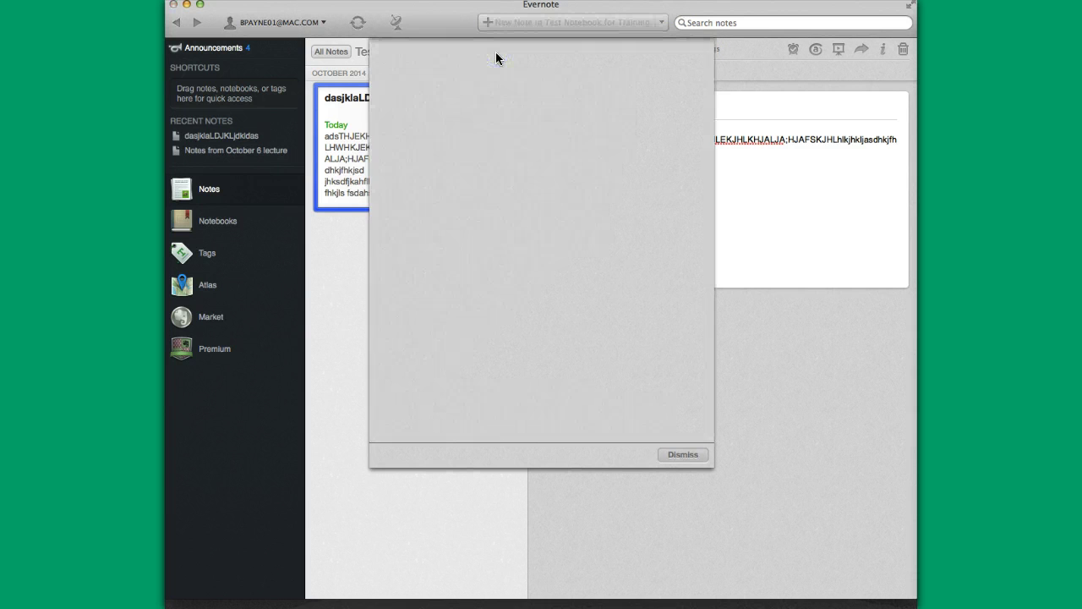
left_click(678, 453)
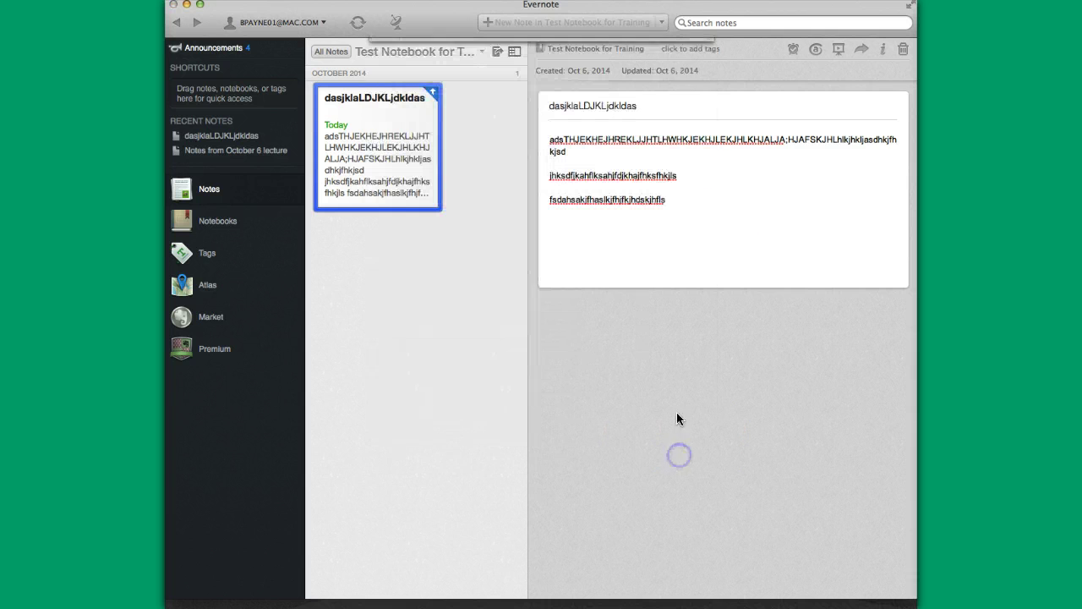
Add a reminder without a date to the open note and mark that reminder as done.
left_click(794, 50)
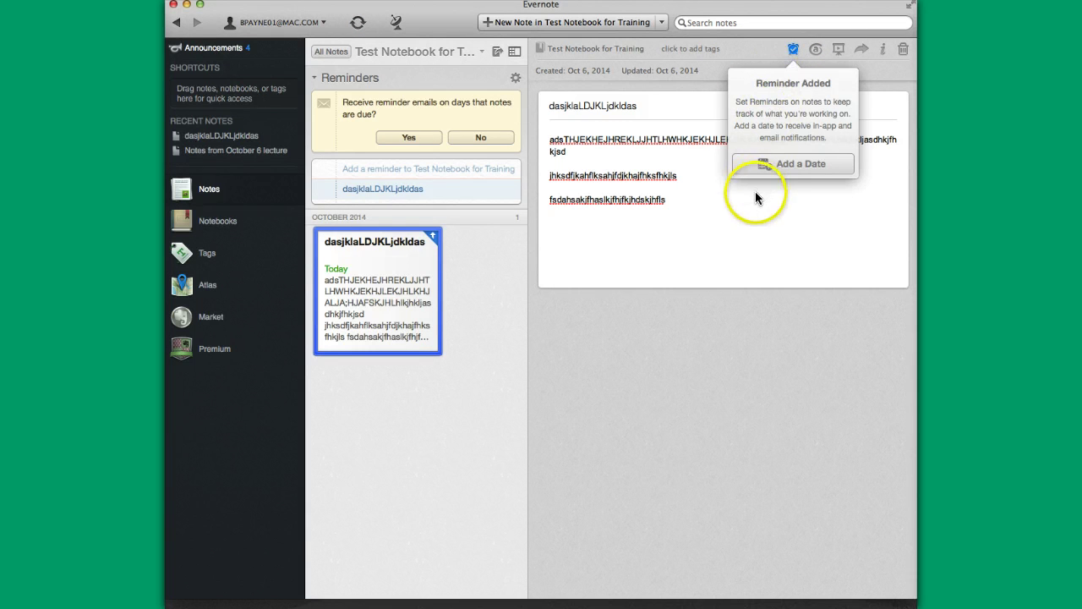
left_click(755, 199)
left_click(793, 49)
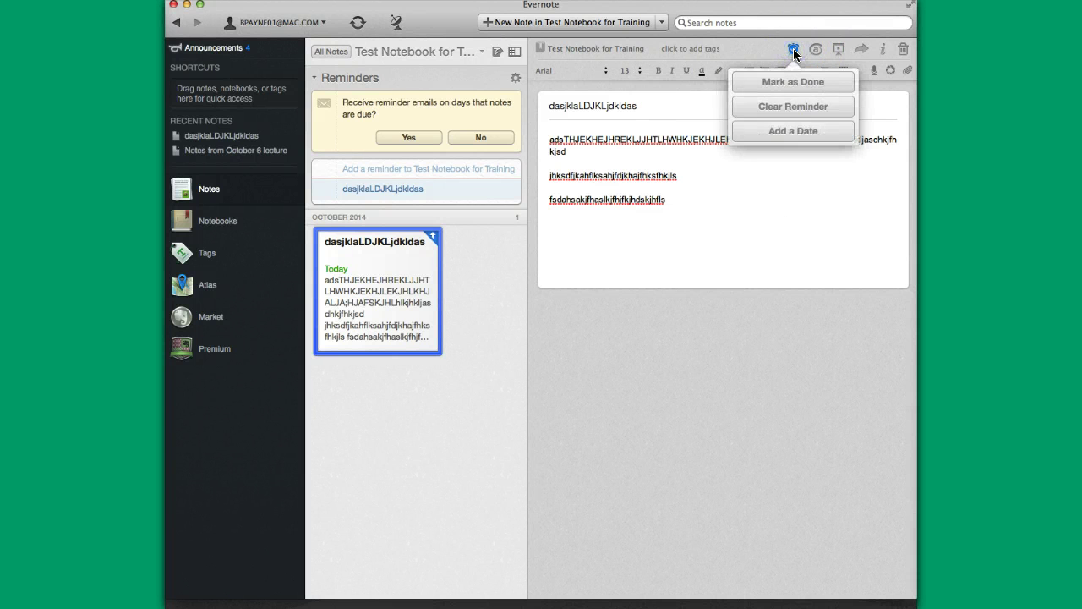
left_click(791, 82)
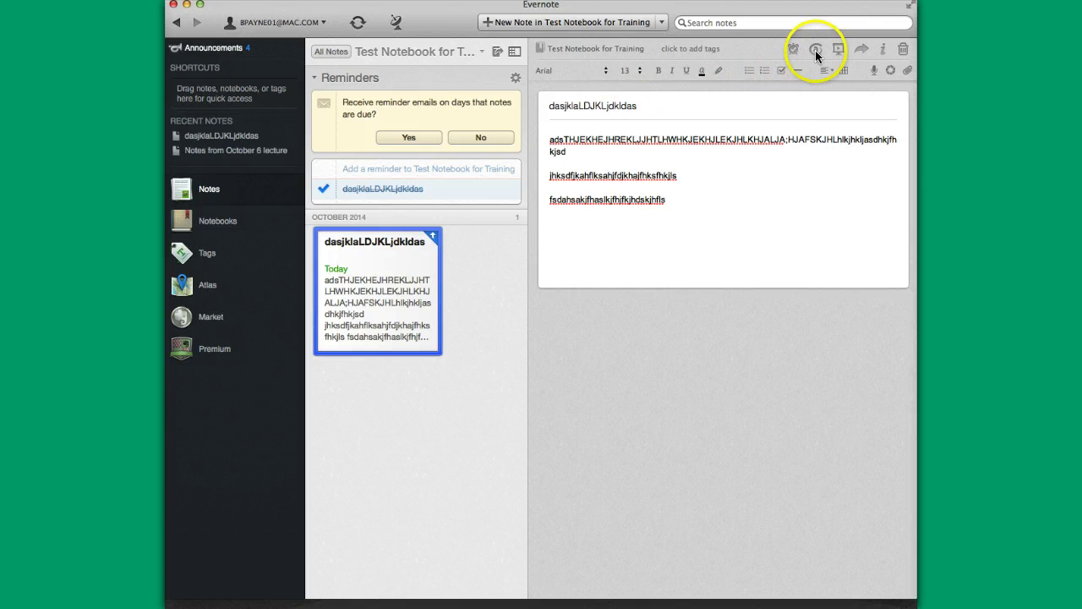
View the note in presentation mode, exit it, and look over the note's information details.
left_click(816, 49)
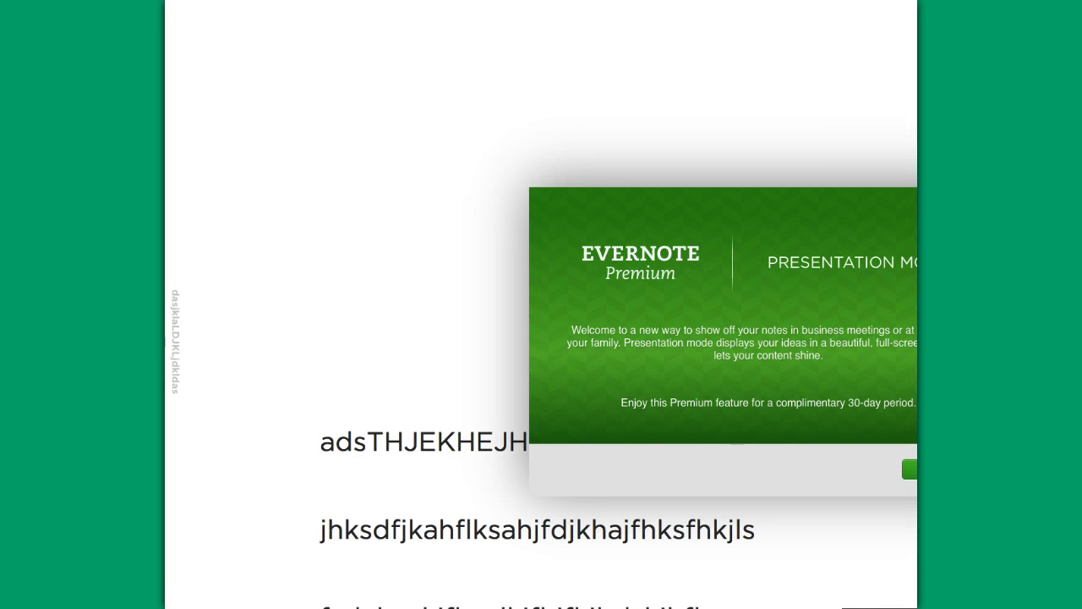
key("Escape")
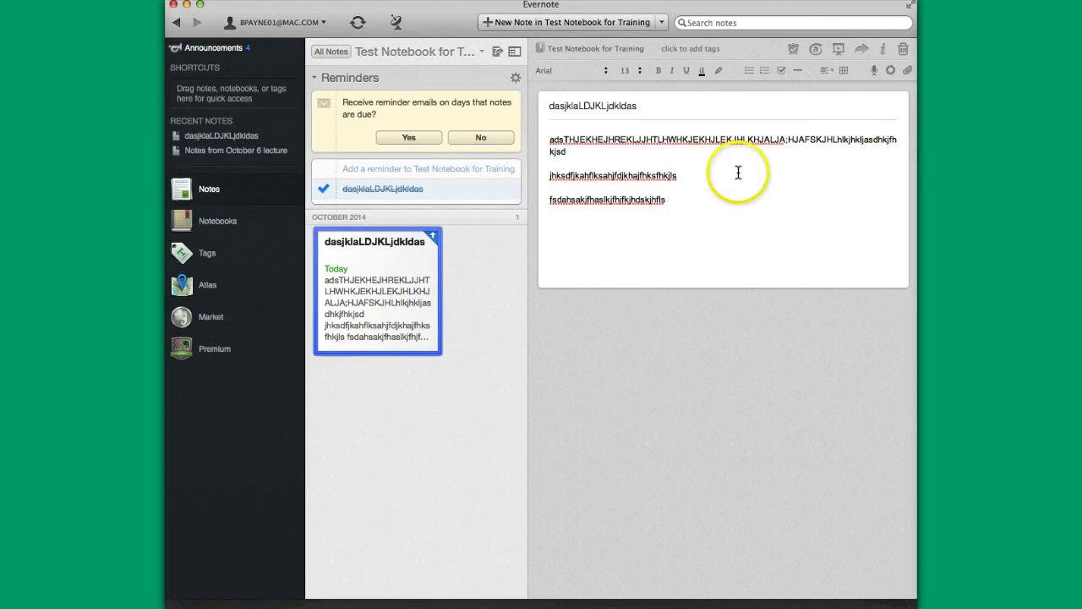
left_click(882, 48)
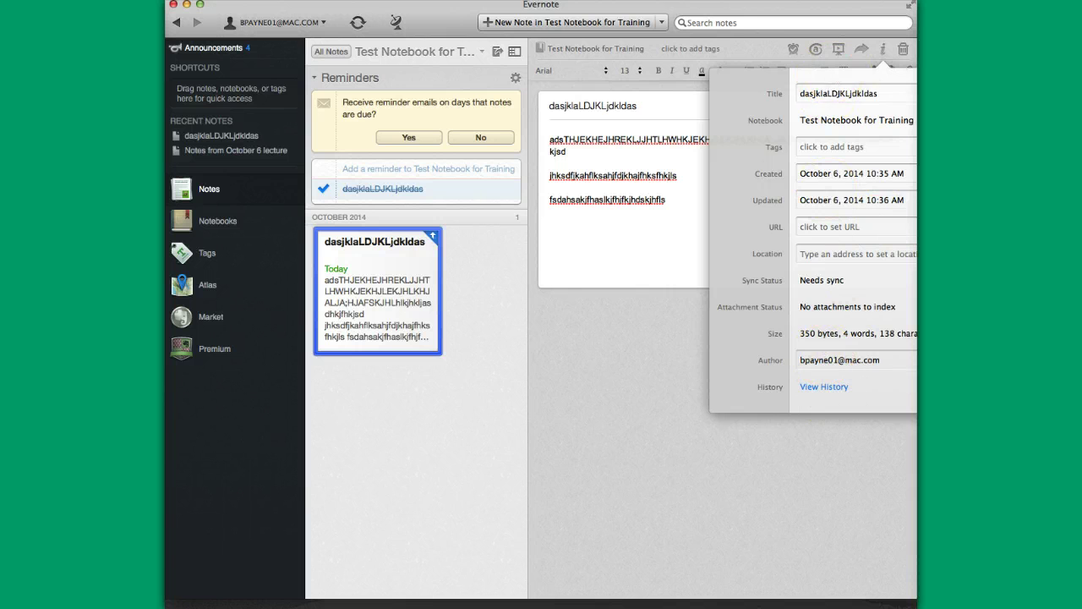
left_click(761, 51)
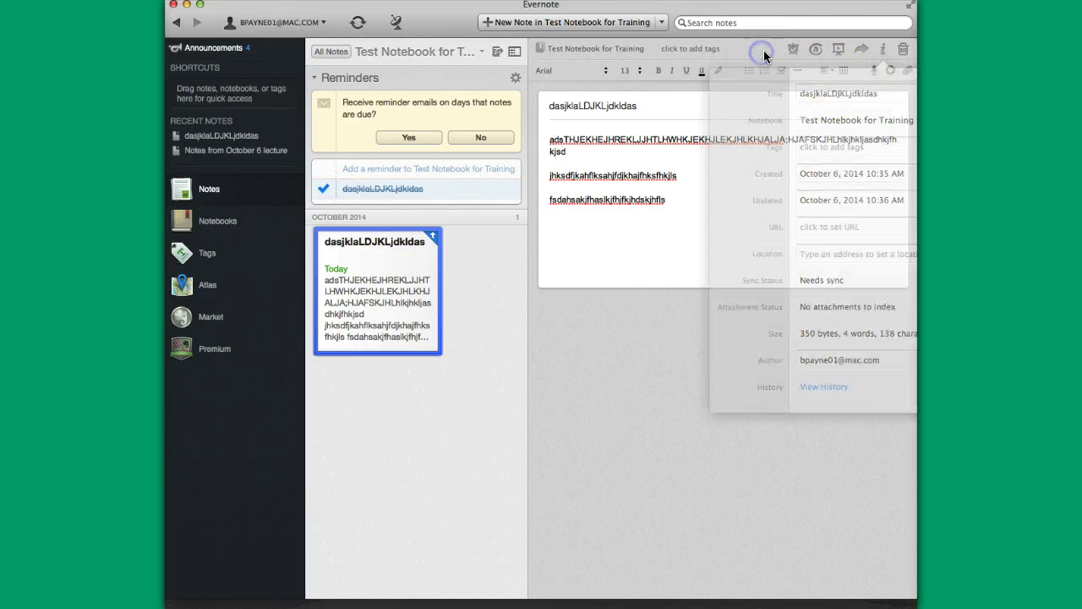
Delete the open note from Test Notebook for Training and return to the list of all notes.
left_click(903, 51)
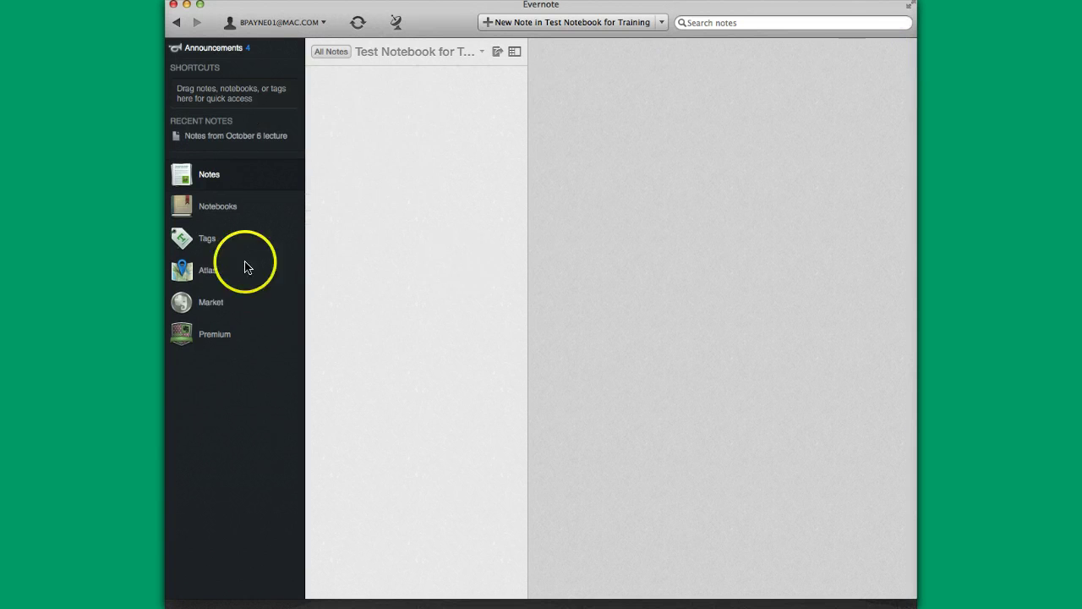
left_click(204, 185)
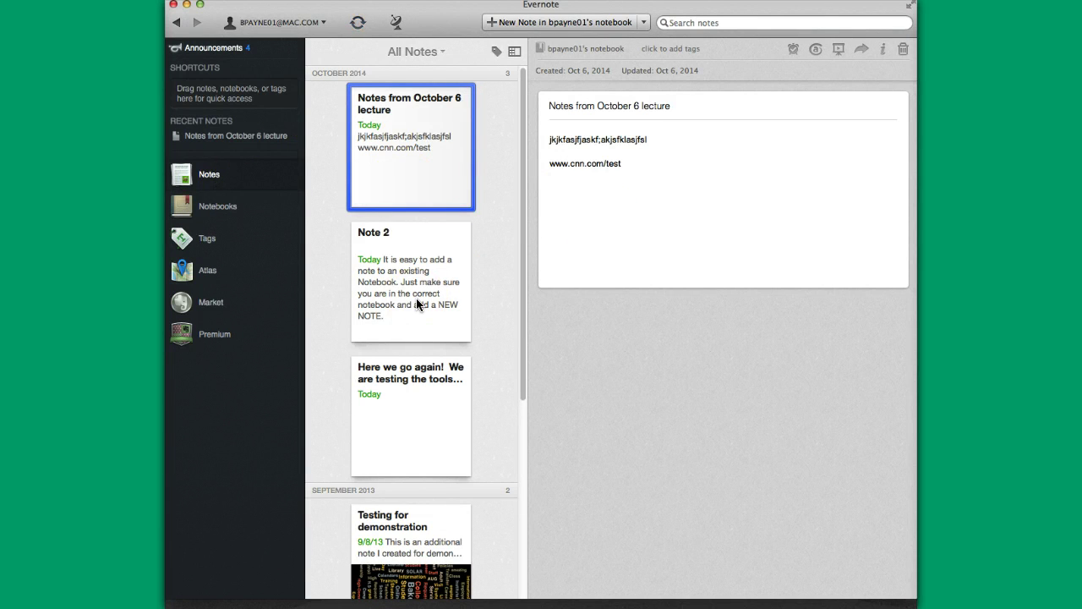
Look over the notebooks overview and the tags overview, and return to the list of all notes.
left_click(213, 207)
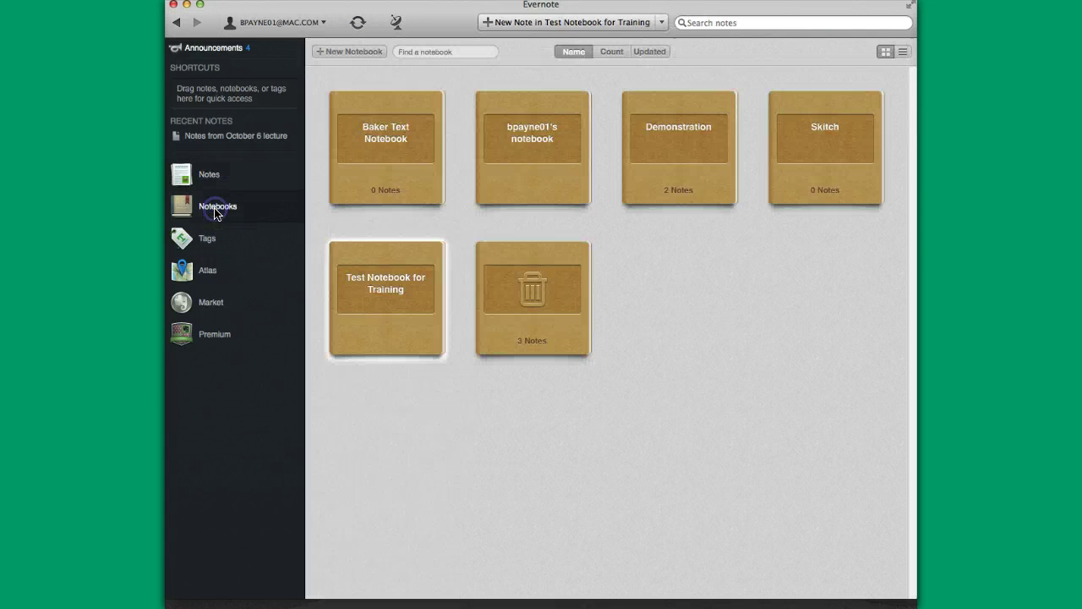
left_click(207, 239)
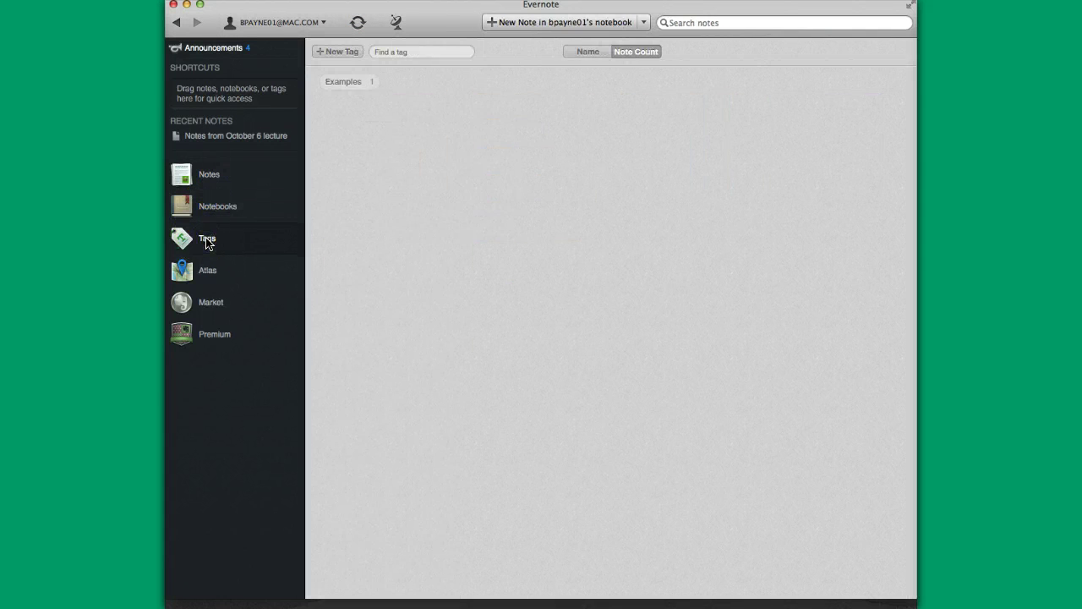
left_click(342, 52)
left_click(210, 177)
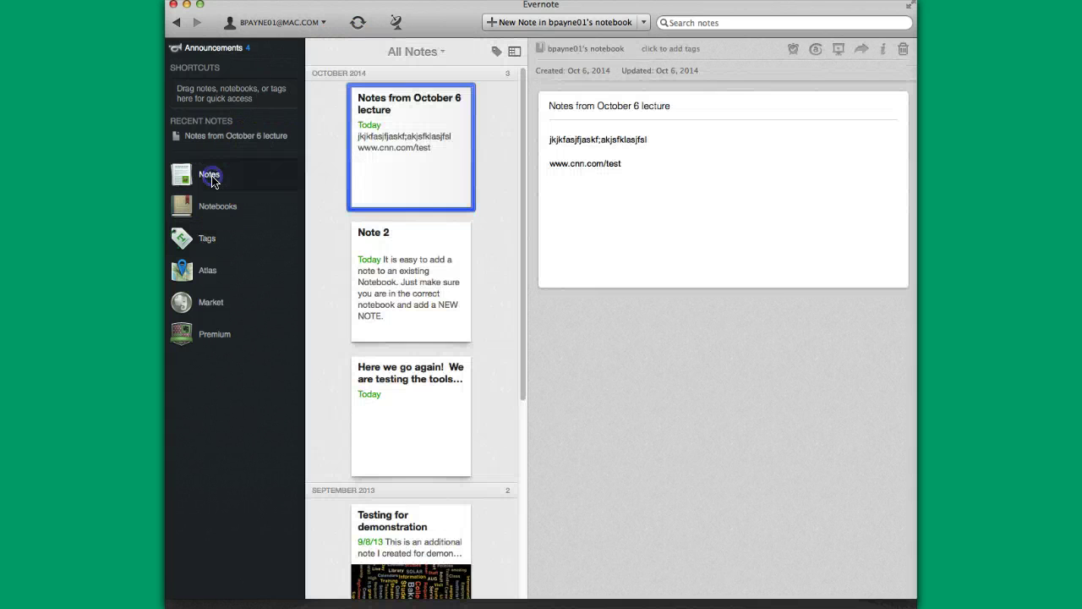
Filter all notes by the tag "Examples" to view the matching notes, and clear the tag filter.
left_click(495, 51)
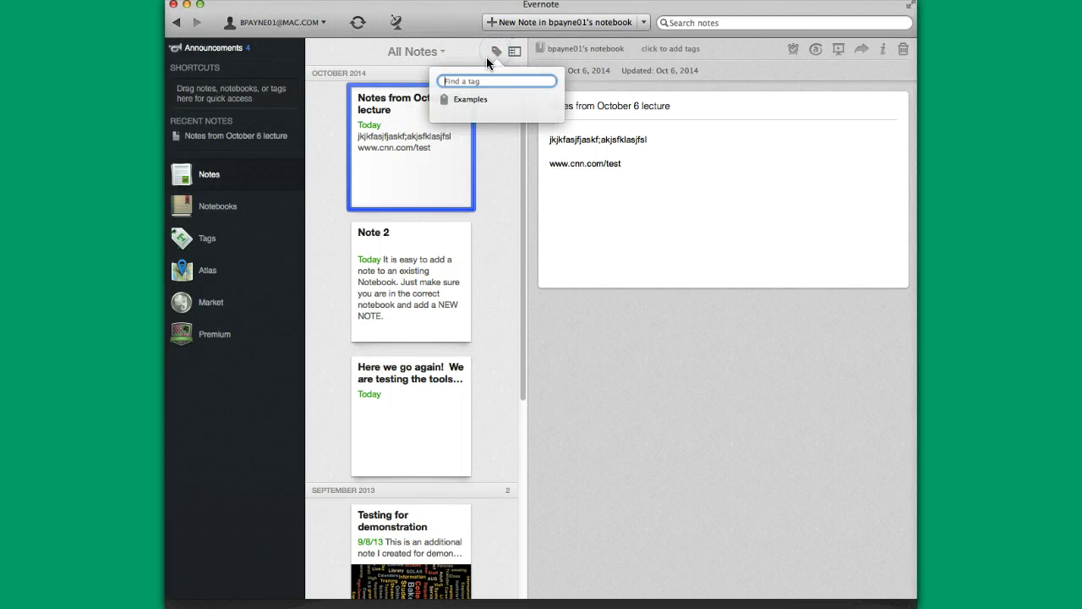
left_click(474, 99)
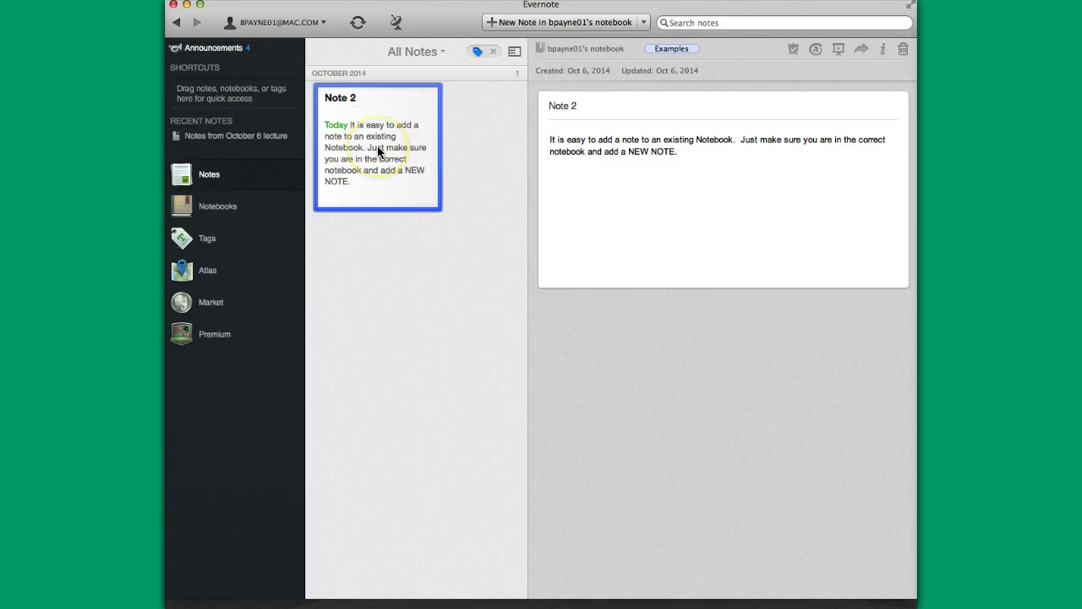
left_click(494, 53)
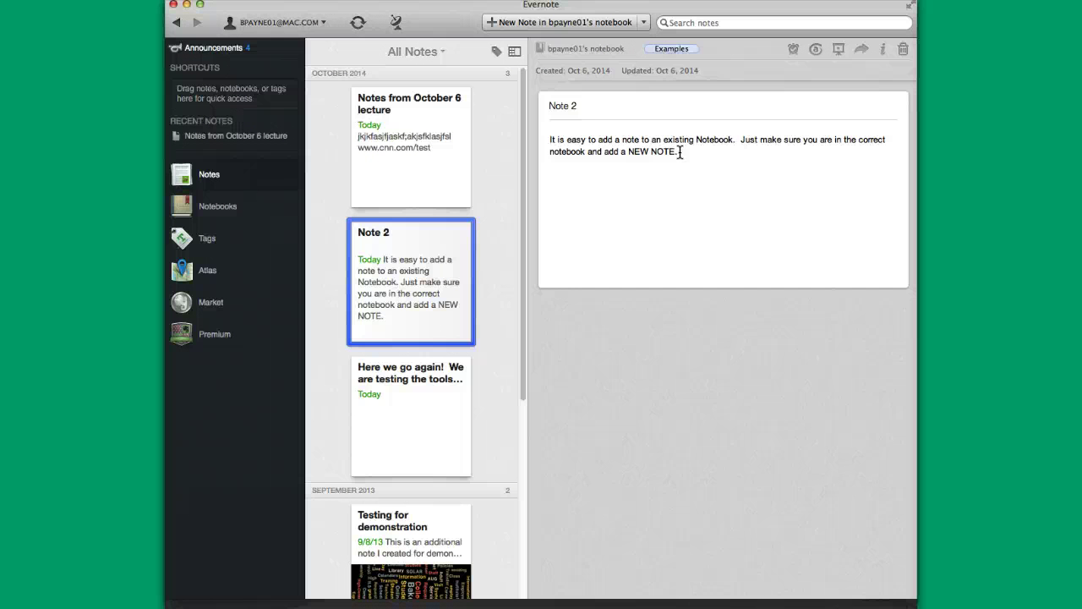
left_click(621, 195)
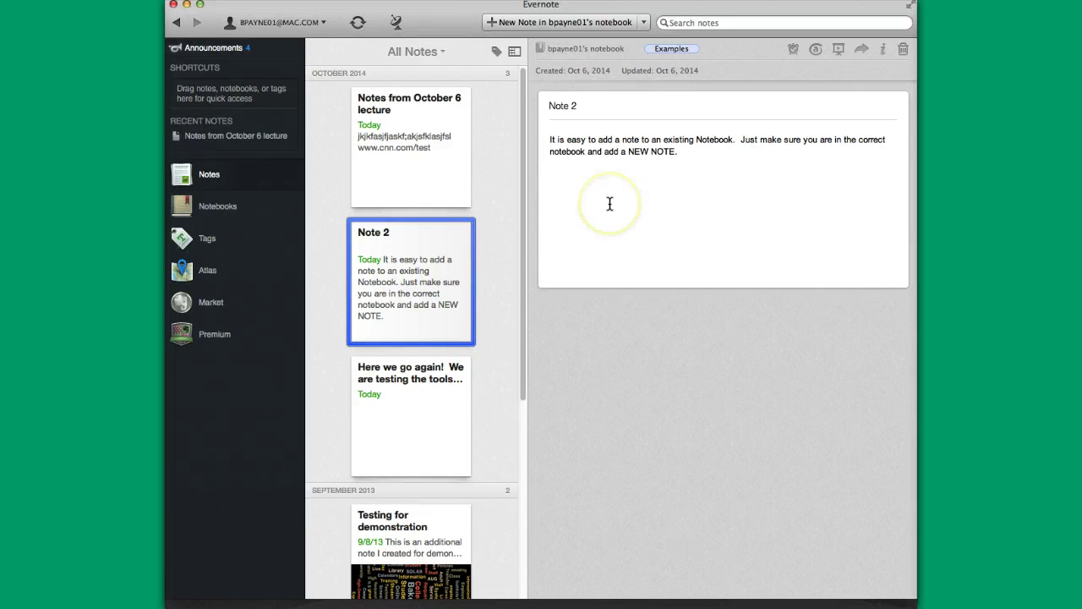